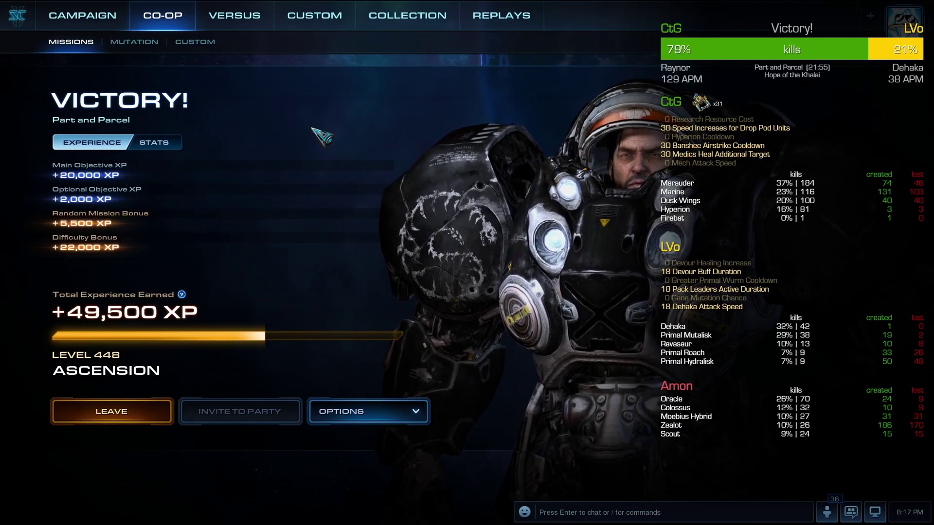
Show the STATS breakdown table for the finished Part and Parcel mission with Raynor and Dehaka.
left_click(169, 142)
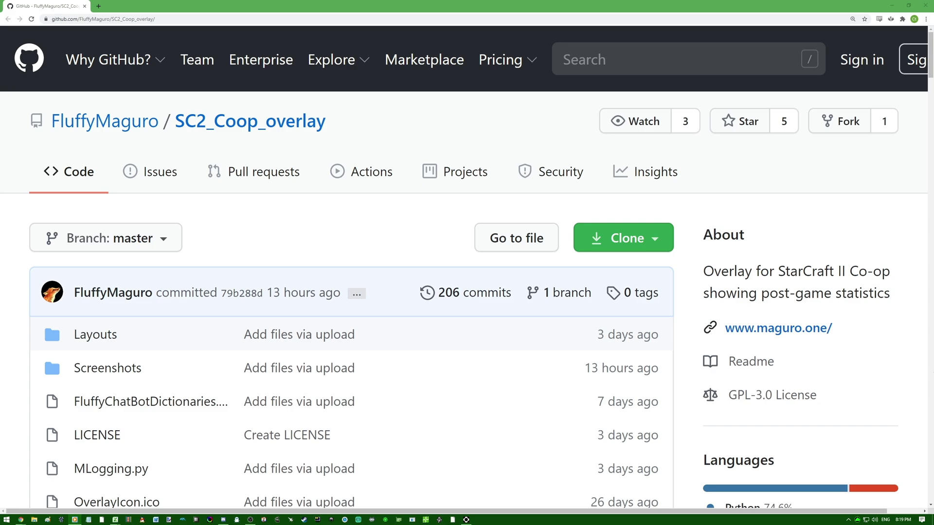
Scroll the SC2_Coop_overlay README down to its Mega and Google-drive download links.
left_click(261, 232)
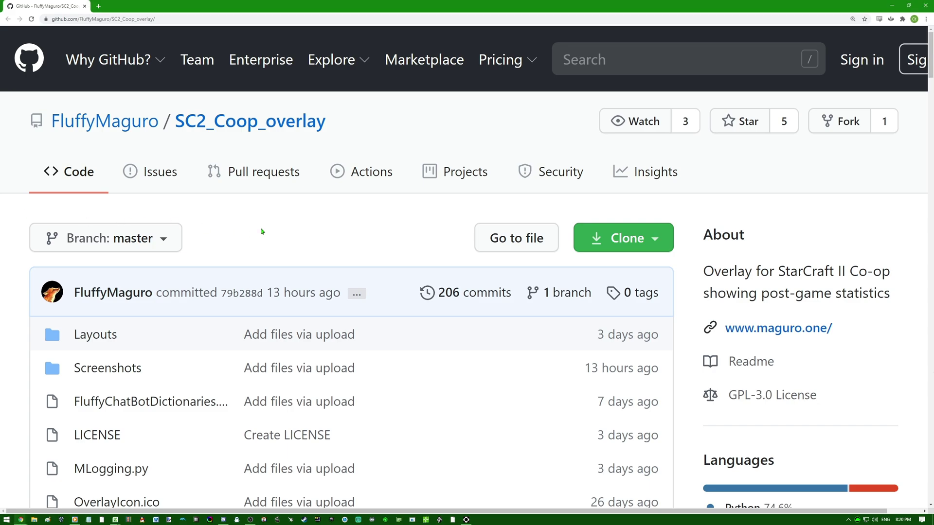
scroll(262, 232, "down", 10)
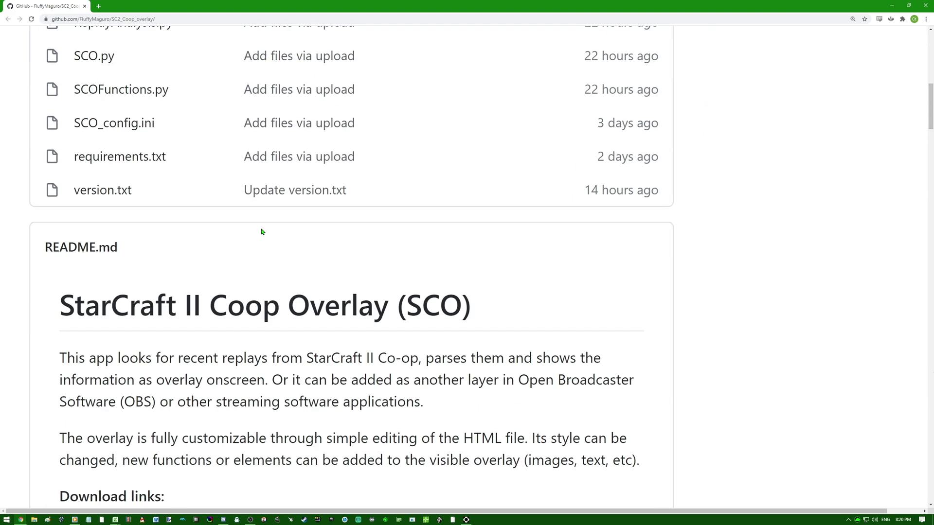
scroll(261, 232, "down", 3)
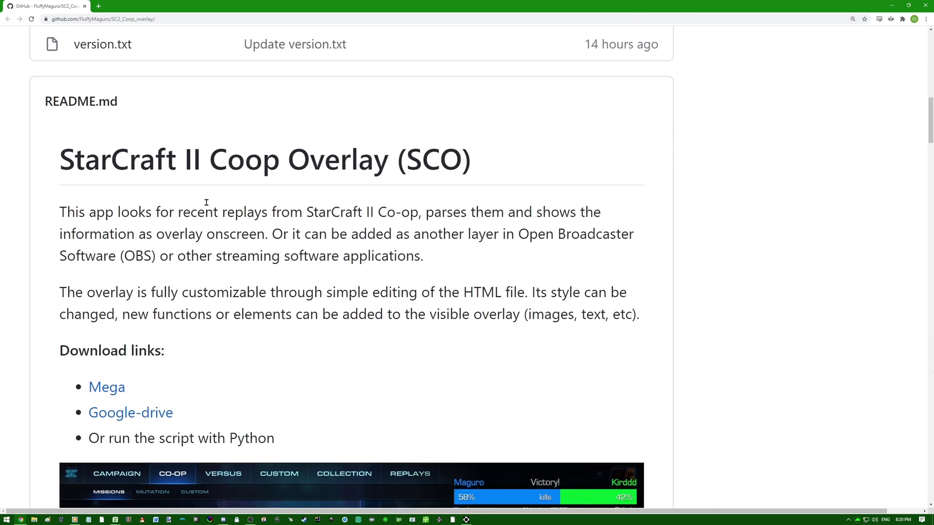
scroll(146, 190, "down", 1)
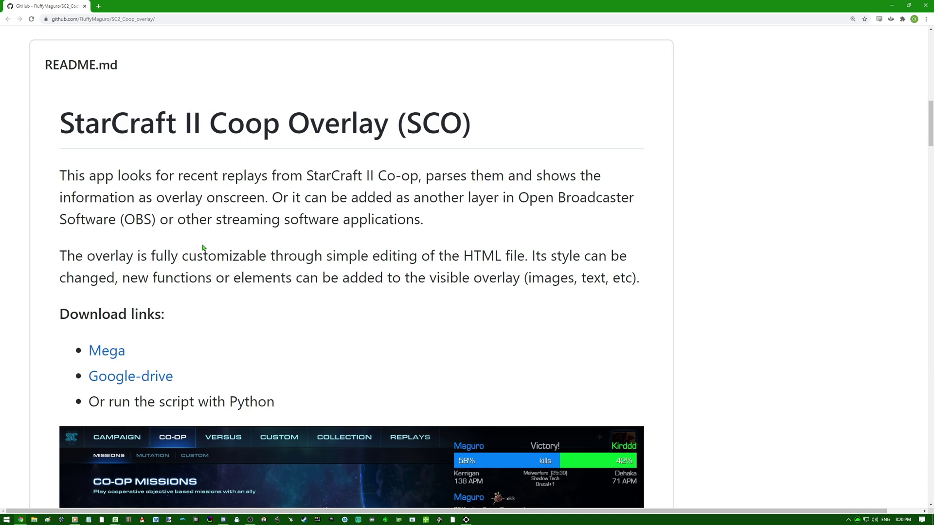
scroll(217, 273, "down", 2)
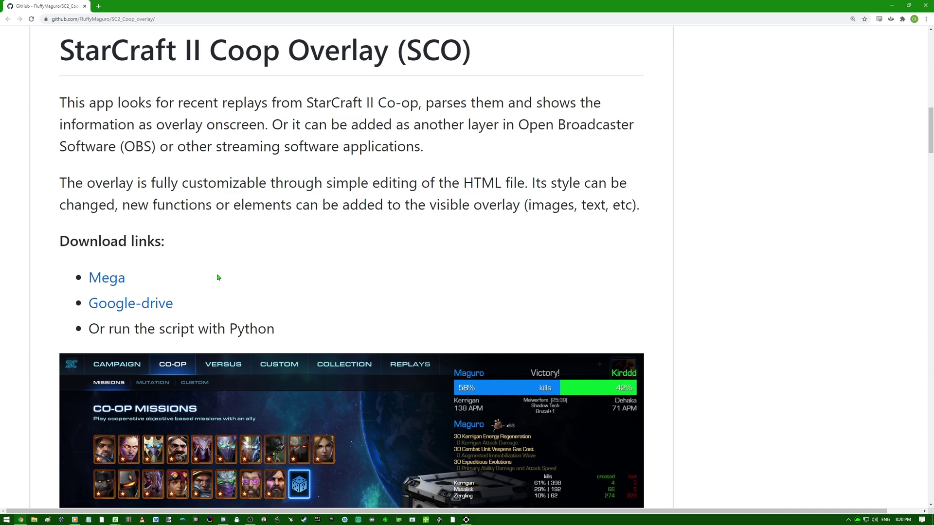
scroll(217, 277, "down", 3)
scroll(552, 315, "down", 2)
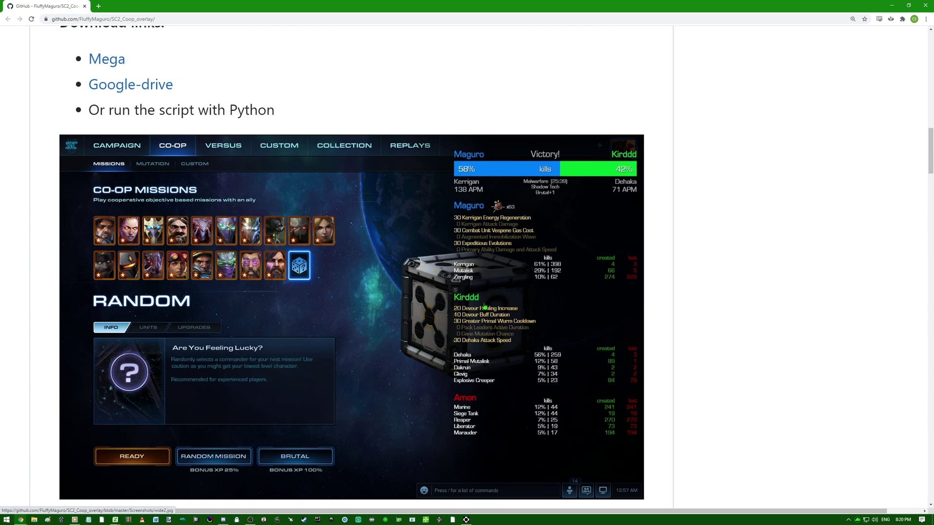
scroll(485, 307, "up", 2)
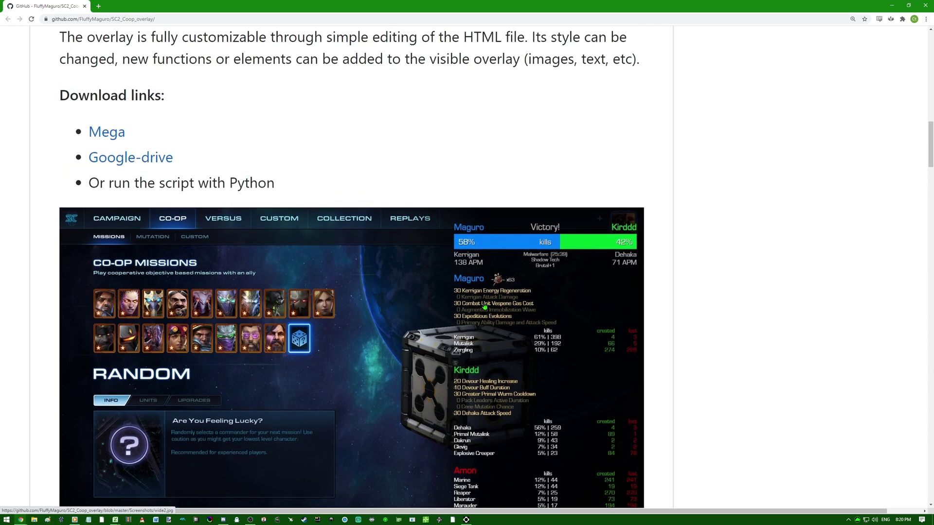
Download SC2CoopOverlay (1.12).zip through the README's Mega link.
left_click(107, 137)
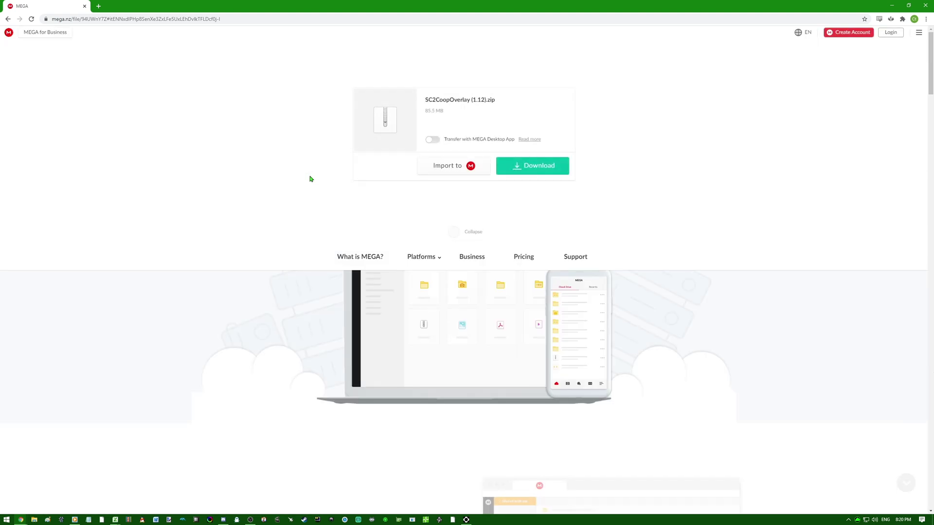
left_click(538, 166)
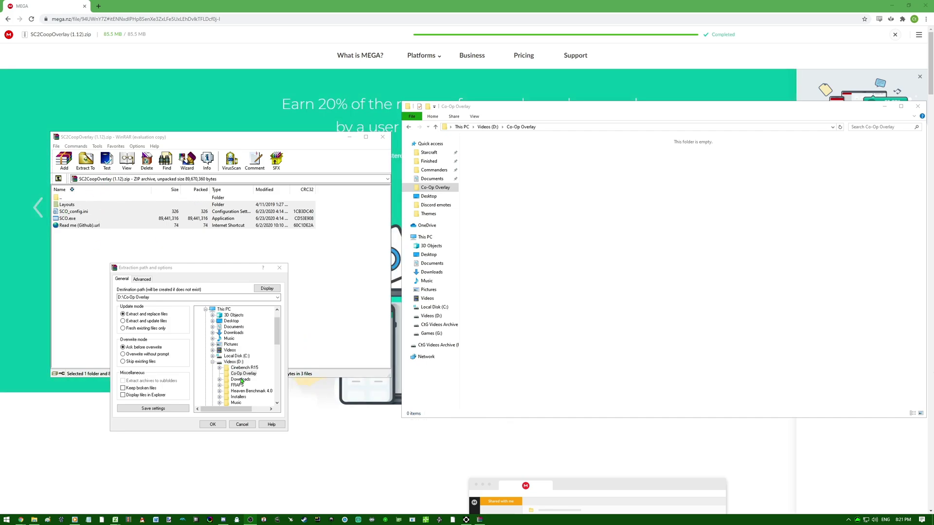
Confirm extracting the archive to D:\Co-Op Overlay.
left_click(217, 424)
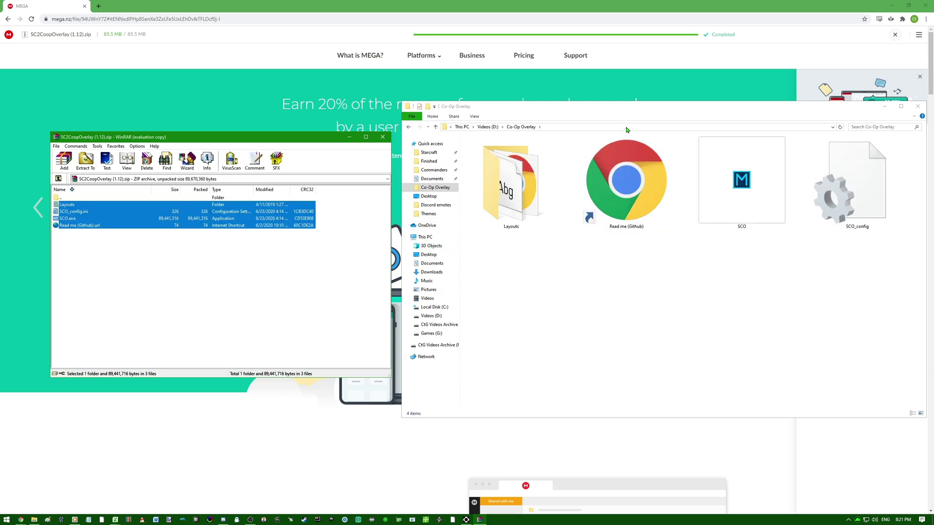
Launch the SCO application from the extracted Co-Op Overlay folder.
left_click(543, 116)
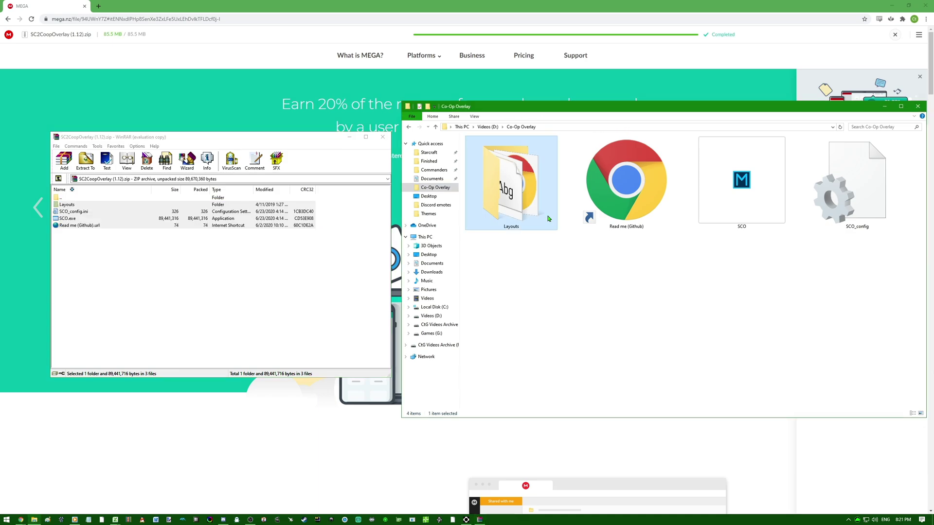
left_click(637, 210)
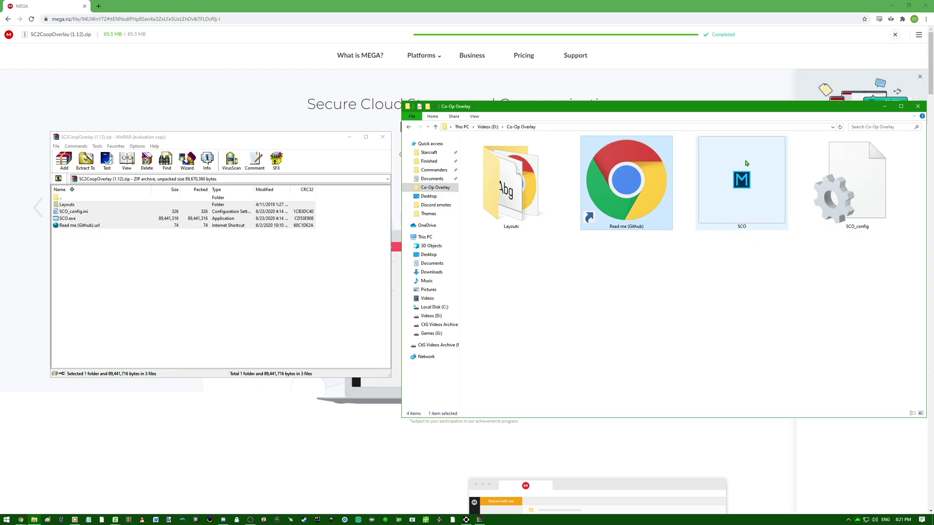
left_click(734, 205)
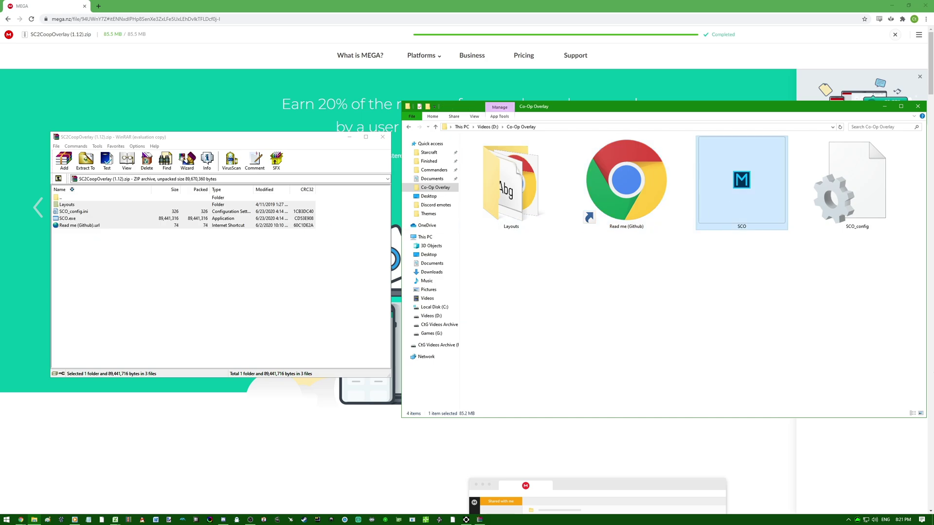
key("Return")
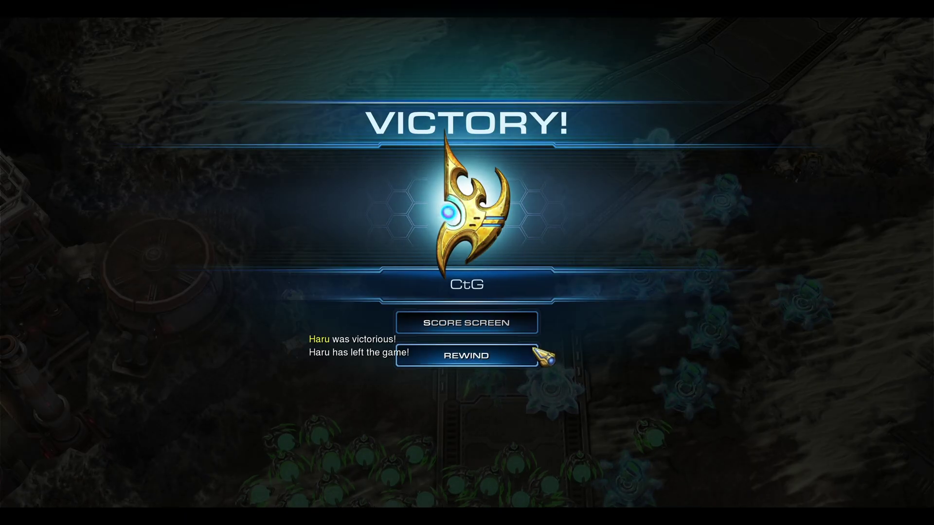
Open the Dead of Night victory's score screen and its STATS breakdown.
left_click(516, 329)
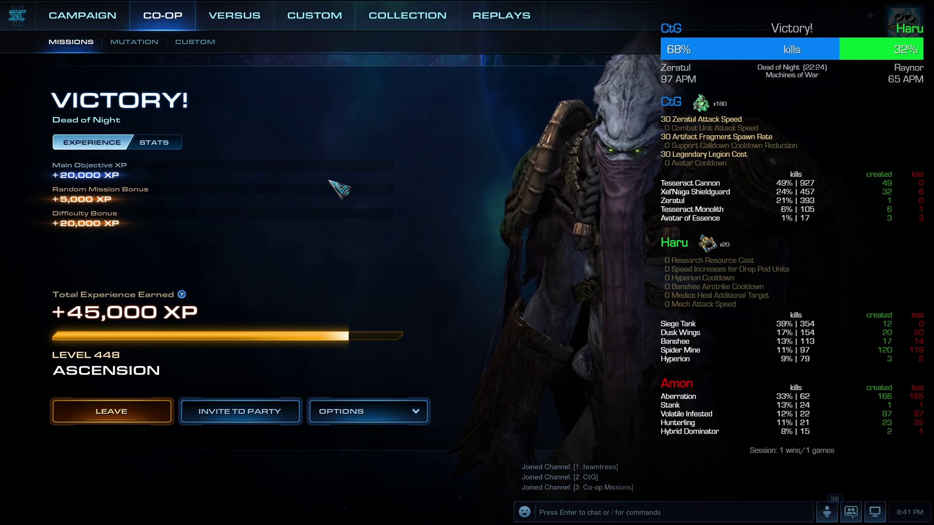
left_click(154, 142)
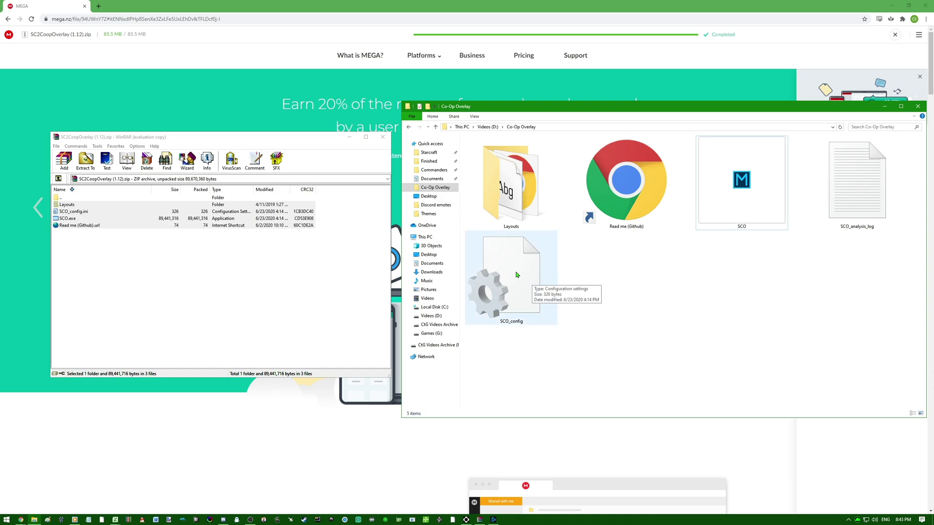
Open SCO_config with Notepad from its context menu.
right_click(516, 275)
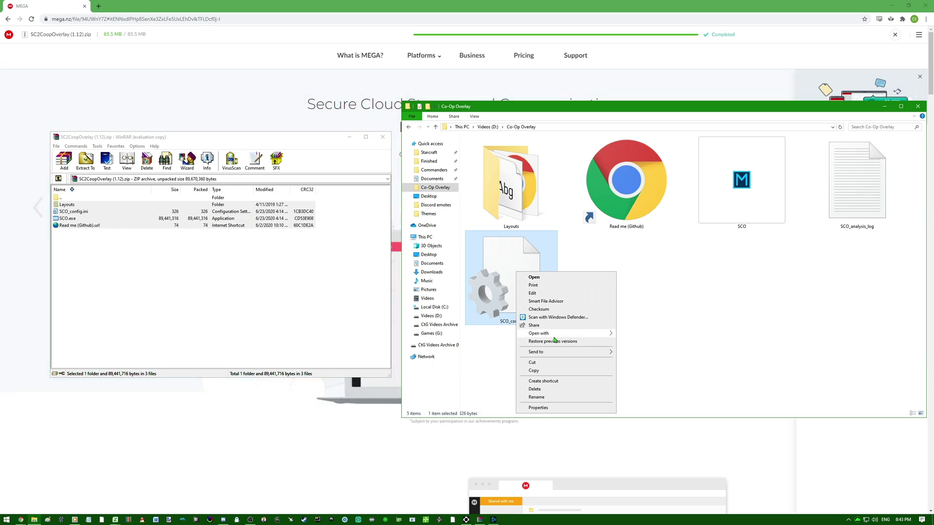
mouse_move(554, 334)
left_click(631, 332)
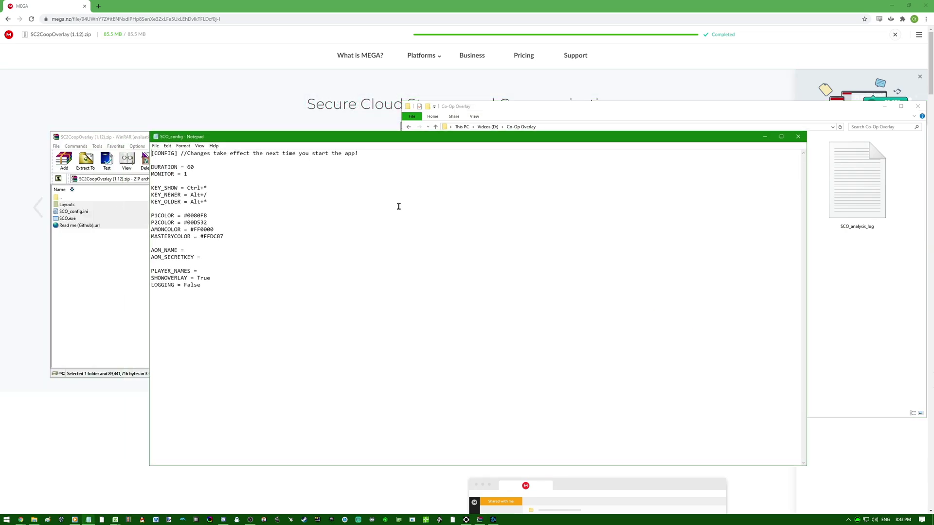
Change DURATION from 60 to 120 and save the config.
scroll(315, 229, "up", 12, "ctrl")
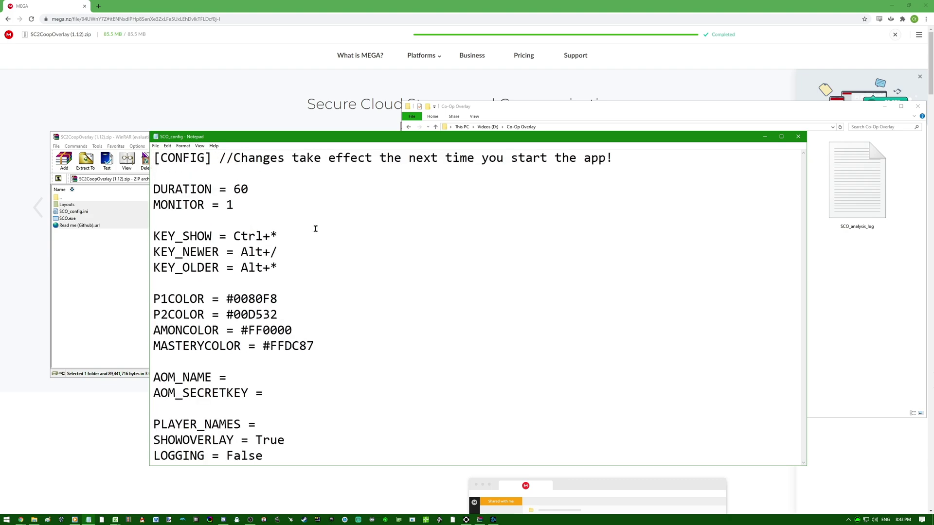
scroll(315, 229, "up", 1, "ctrl")
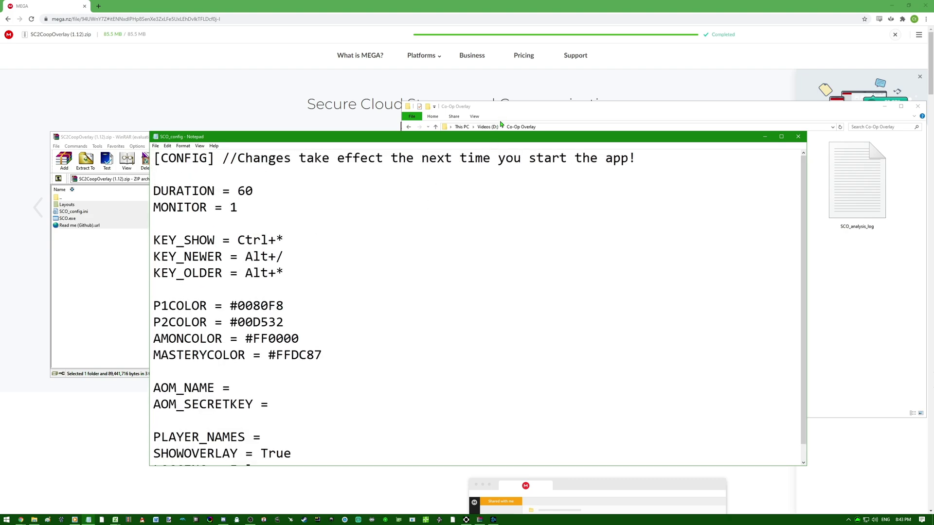
left_click_drag(499, 136, 522, 54)
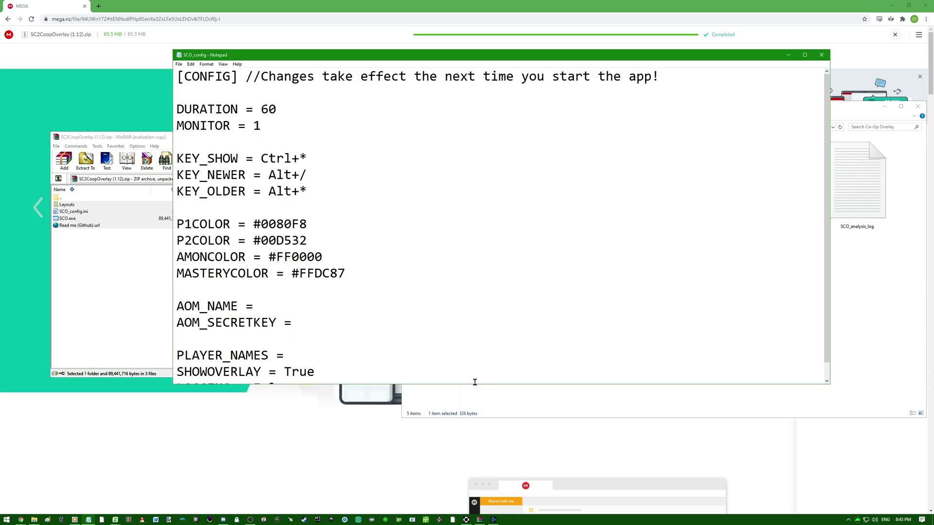
left_click_drag(475, 384, 469, 448)
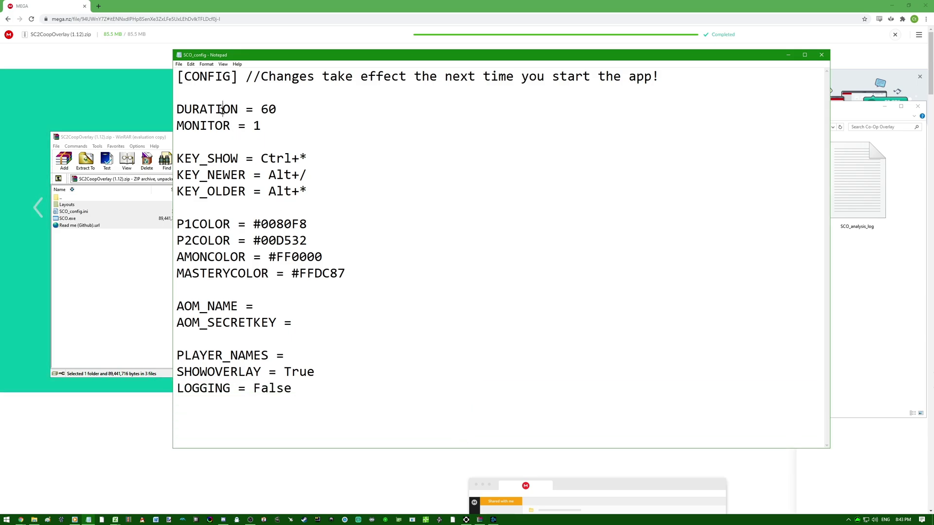
left_click_drag(222, 110, 363, 391)
left_click(363, 292)
left_click_drag(192, 109, 283, 107)
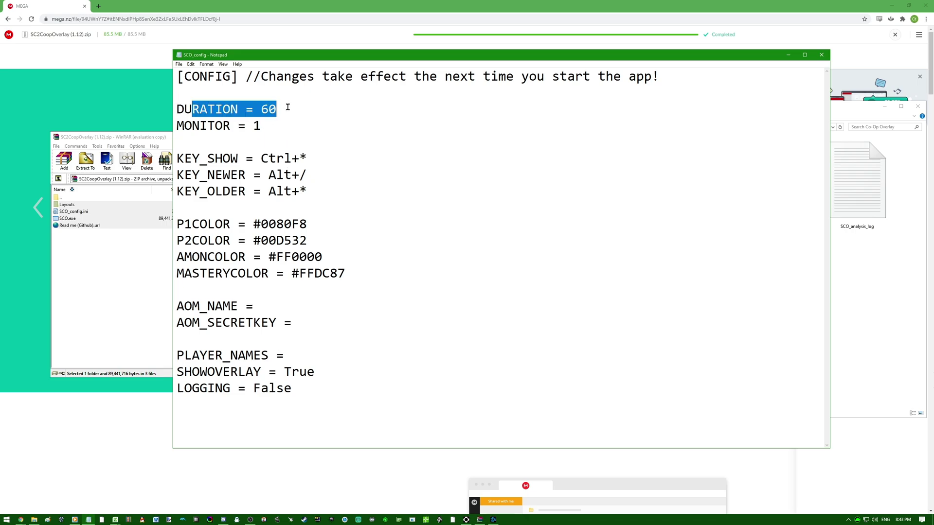
left_click(278, 109)
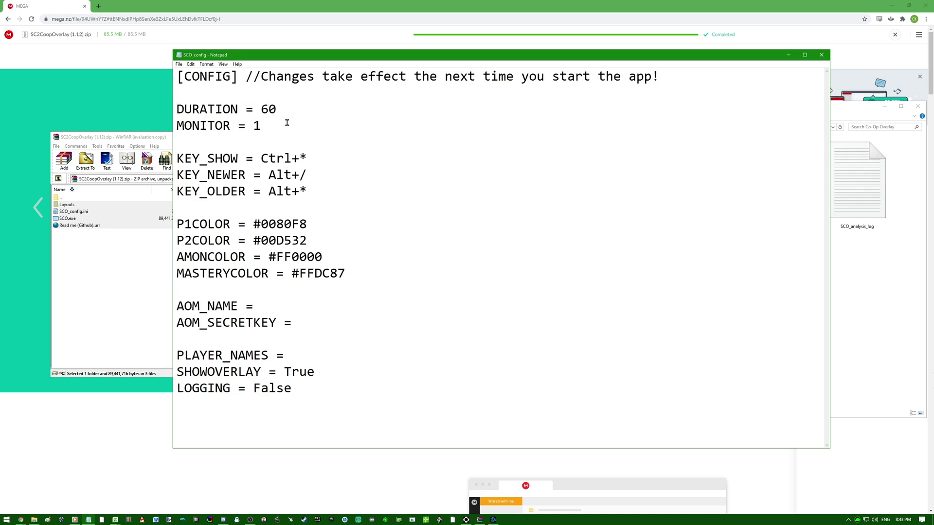
key("BackSpace")
type("12")
key("ctrl+s")
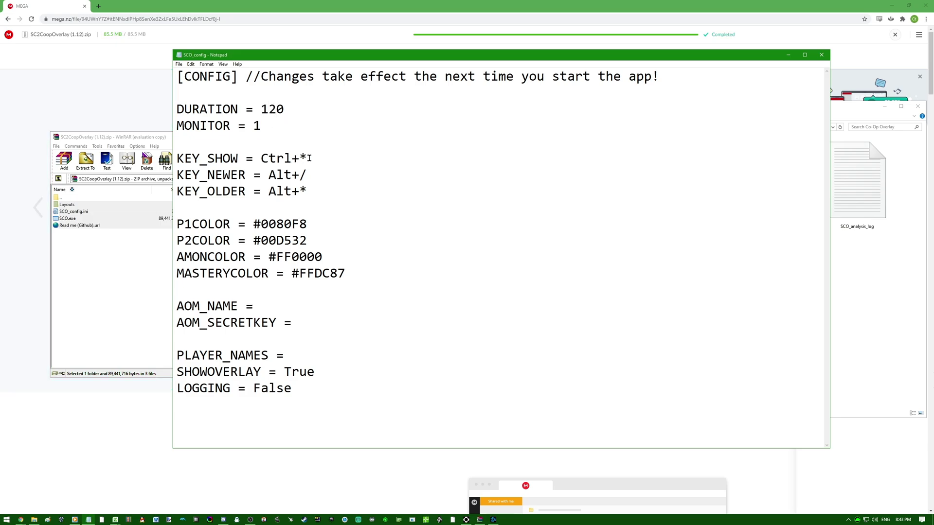
Change the KEY_SHOW hotkey from Ctrl+* to Ctrl+E.
left_click_drag(307, 159, 176, 159)
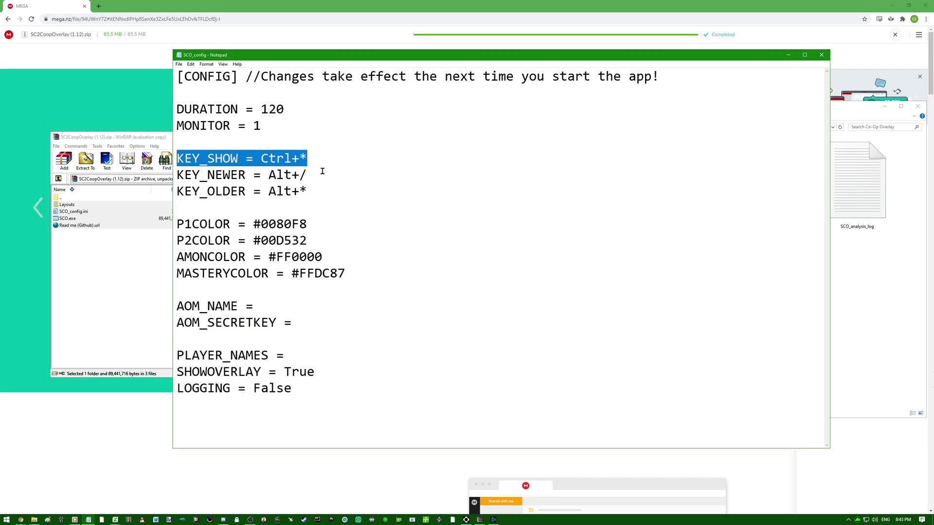
key("End")
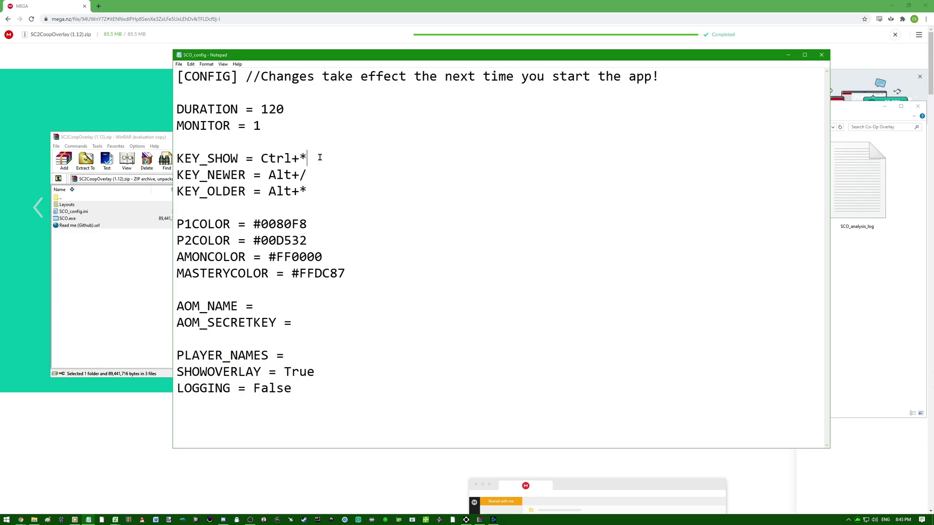
key("BackSpace")
type("E")
Review the KEY_NEWER and KEY_OLDER hotkeys, keeping KEY_NEWER as Alt+/ after fixing a typo.
left_click(192, 174)
left_click_drag(192, 174, 320, 186)
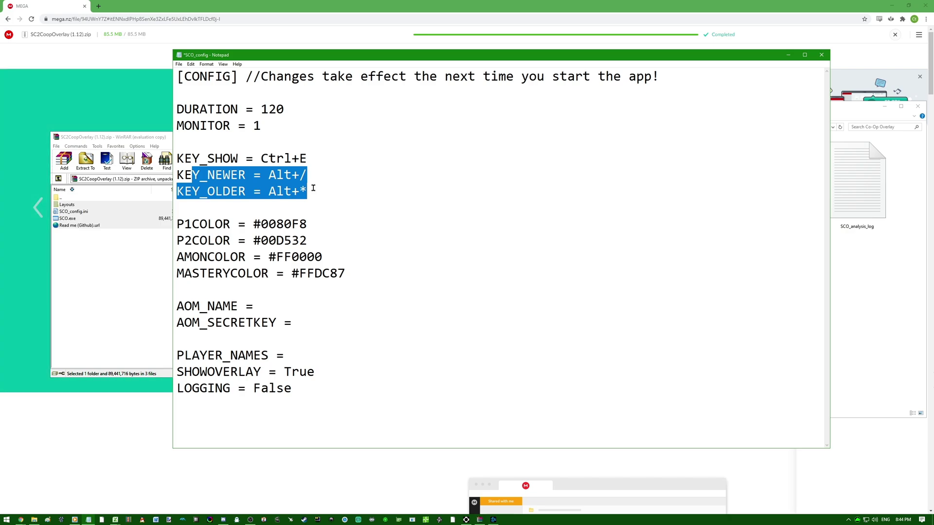
left_click(313, 188)
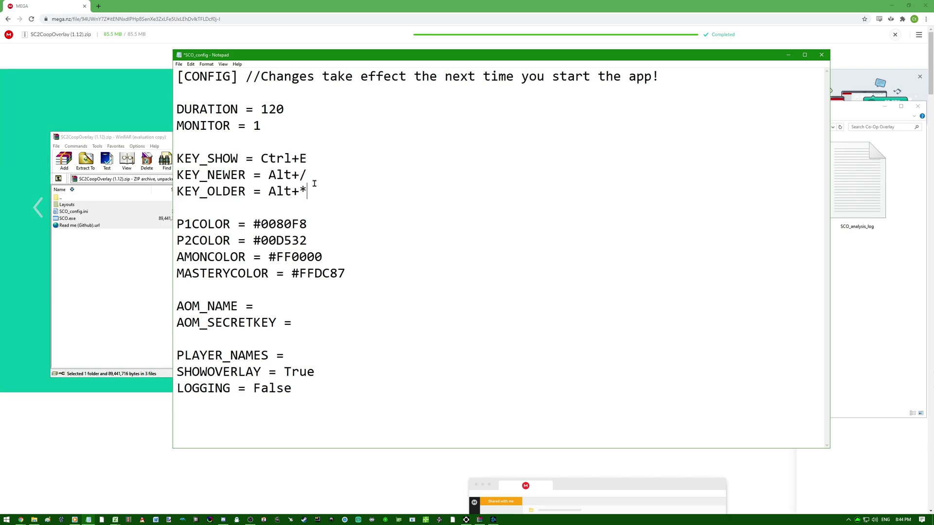
left_click_drag(316, 190, 295, 191)
left_click_drag(269, 174, 308, 191)
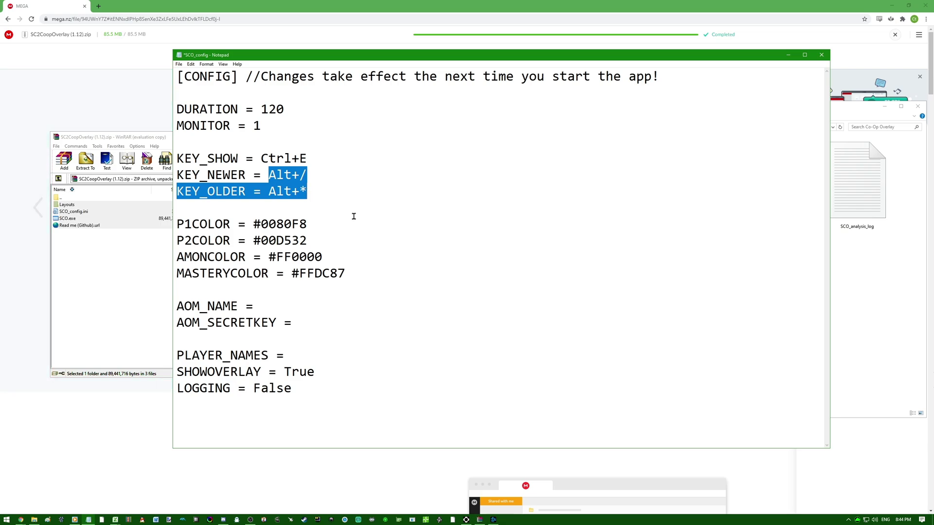
left_click(321, 172)
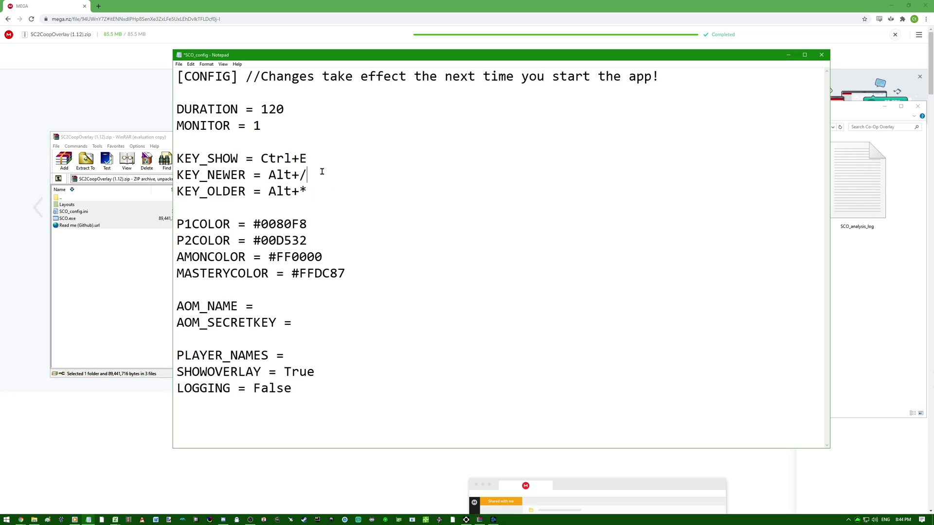
key("BackSpace")
type("A")
key("BackSpace")
type("/")
Look over the P1COLOR, P2COLOR, AMONCOLOR, MASTERYCOLOR and AOM settings without changing them.
left_click_drag(193, 224, 350, 277)
left_click(361, 247)
left_click_drag(177, 224, 307, 224)
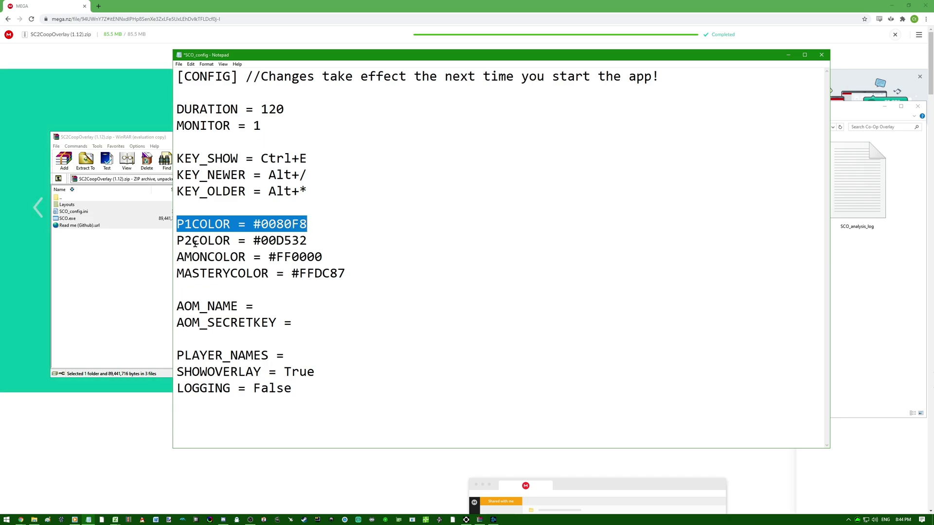
left_click_drag(177, 241, 309, 242)
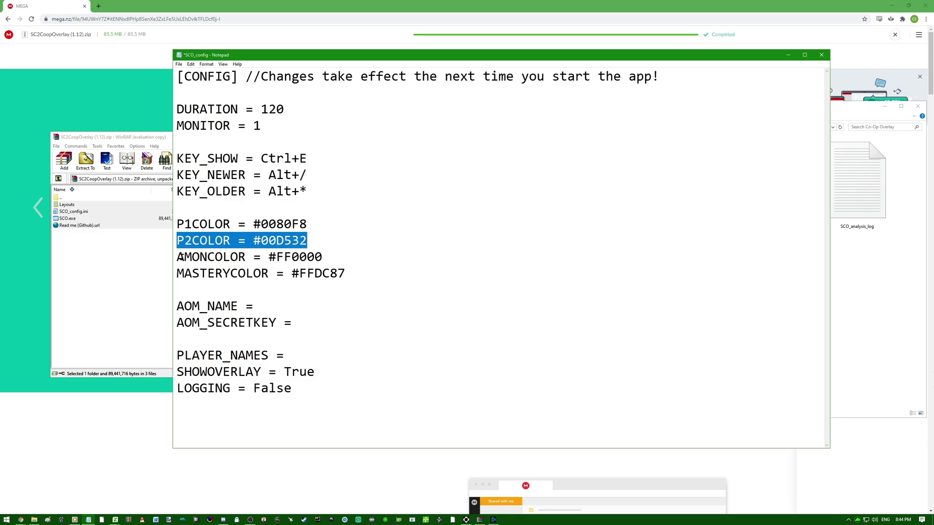
left_click_drag(181, 257, 315, 258)
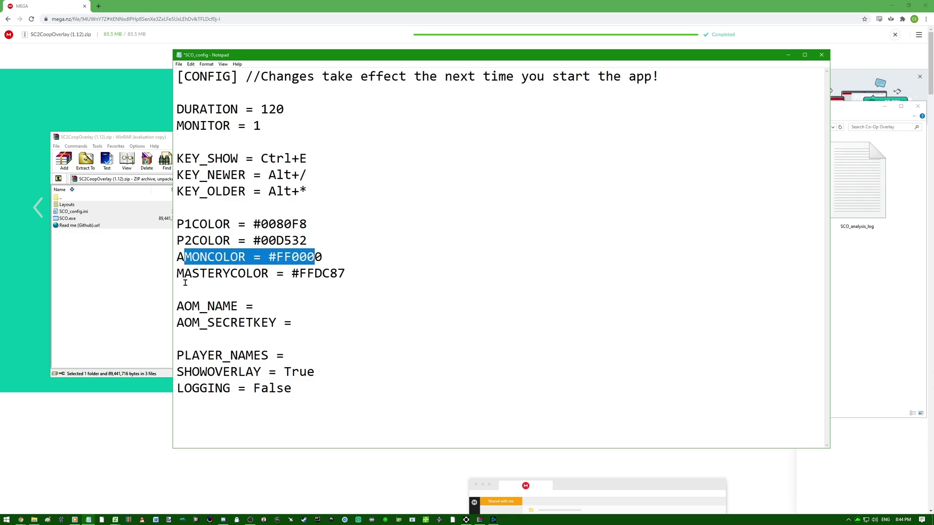
left_click_drag(184, 273, 331, 274)
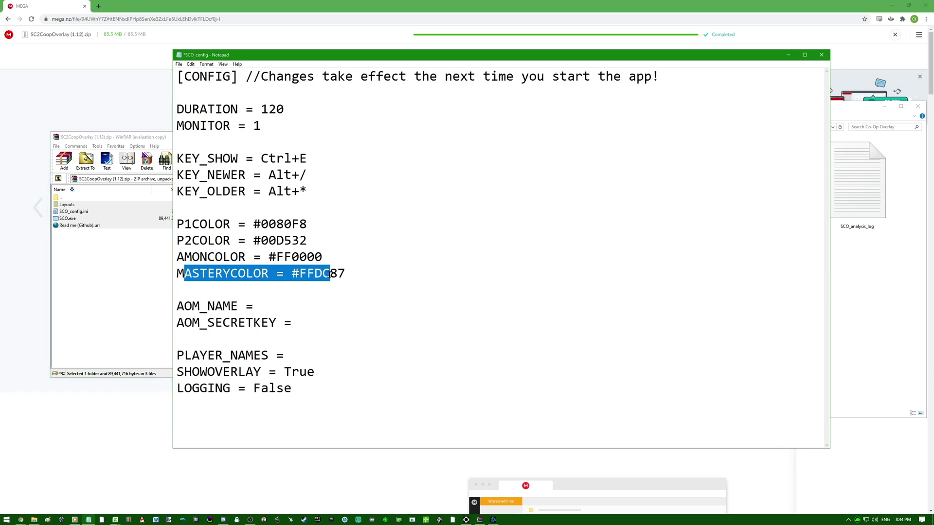
left_click_drag(192, 306, 339, 323)
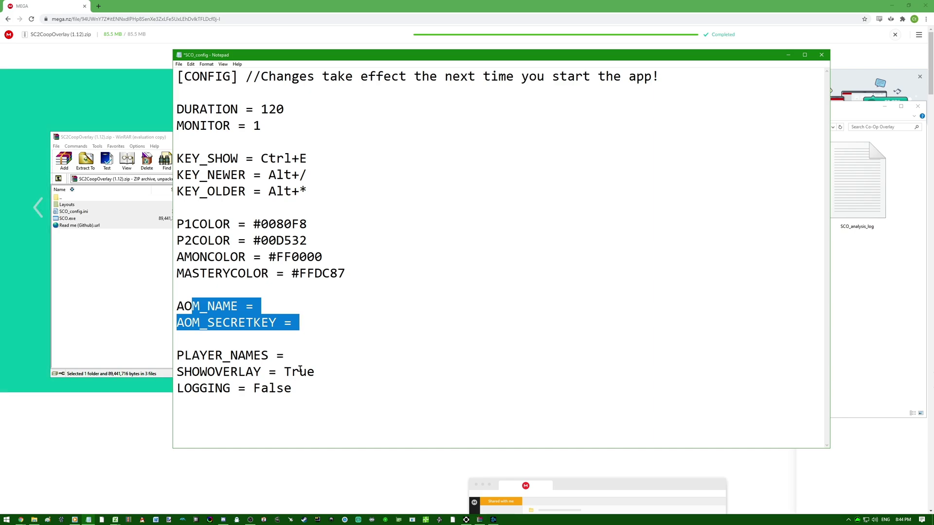
Set PLAYER_NAMES to CtG, then look over SHOWOVERLAY and LOGGING.
left_click(322, 360)
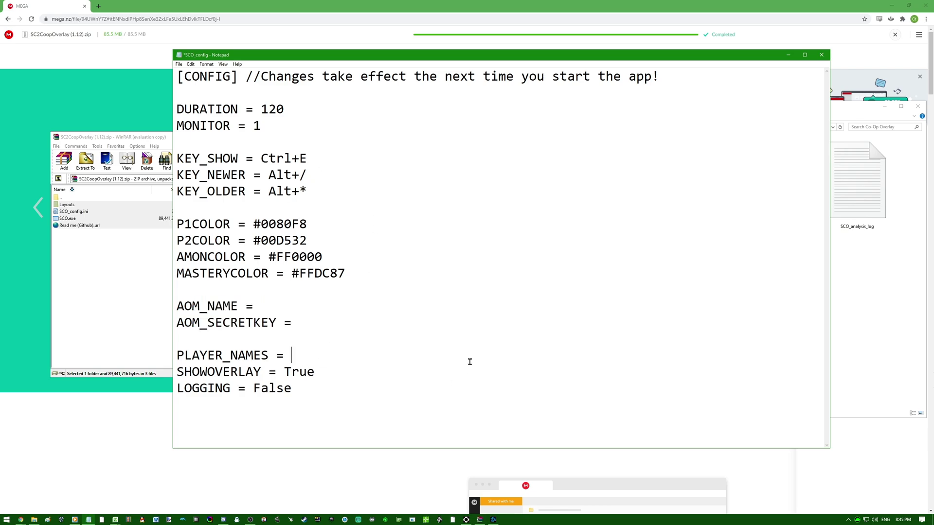
type("CtG")
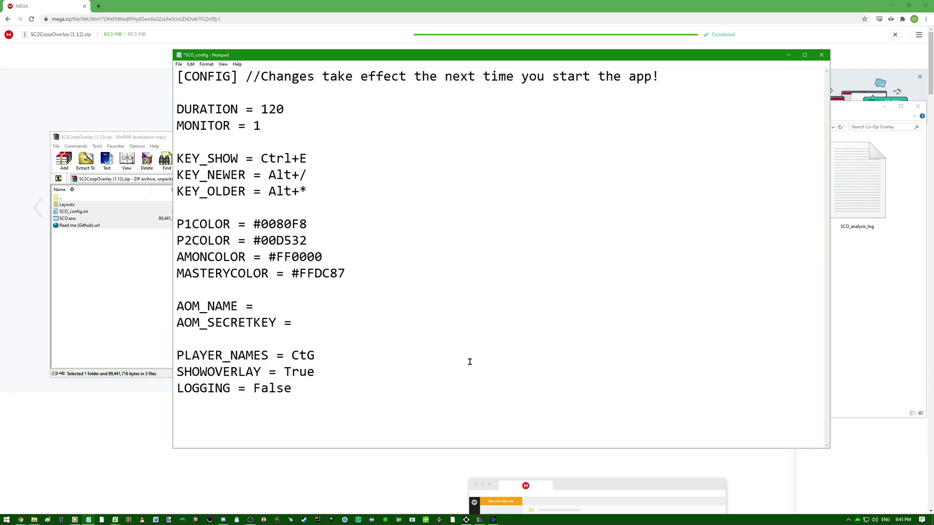
left_click_drag(192, 371, 322, 373)
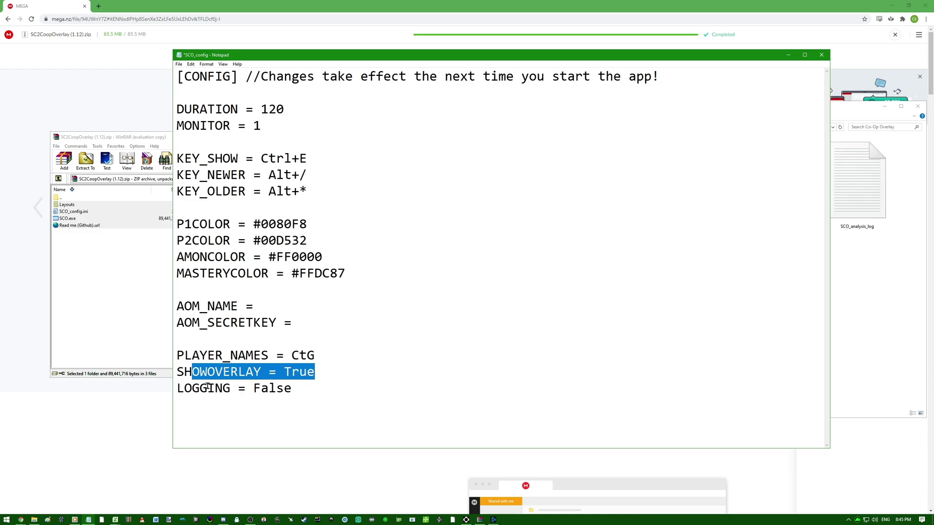
left_click_drag(200, 388, 268, 388)
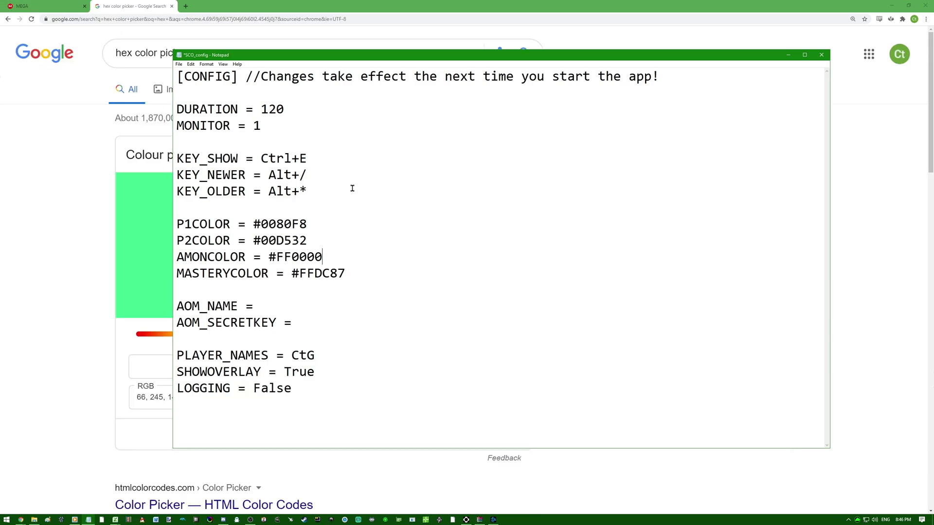
Pick lavender #9290e0 in Google's colour picker and select its hex code.
left_click_drag(261, 224, 299, 223)
left_click(291, 224)
left_click(84, 209)
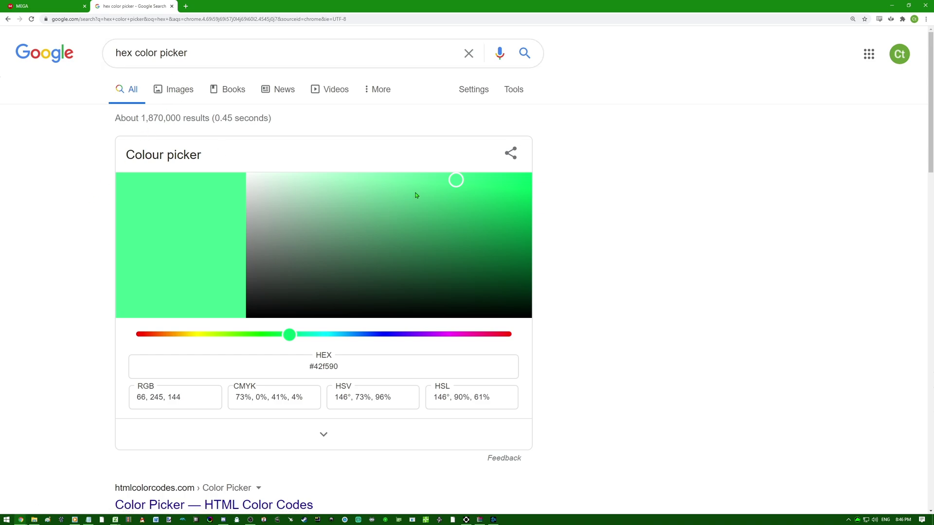
left_click_drag(291, 334, 269, 342)
left_click_drag(455, 180, 390, 240)
left_click_drag(269, 334, 390, 335)
left_click_drag(391, 241, 349, 190)
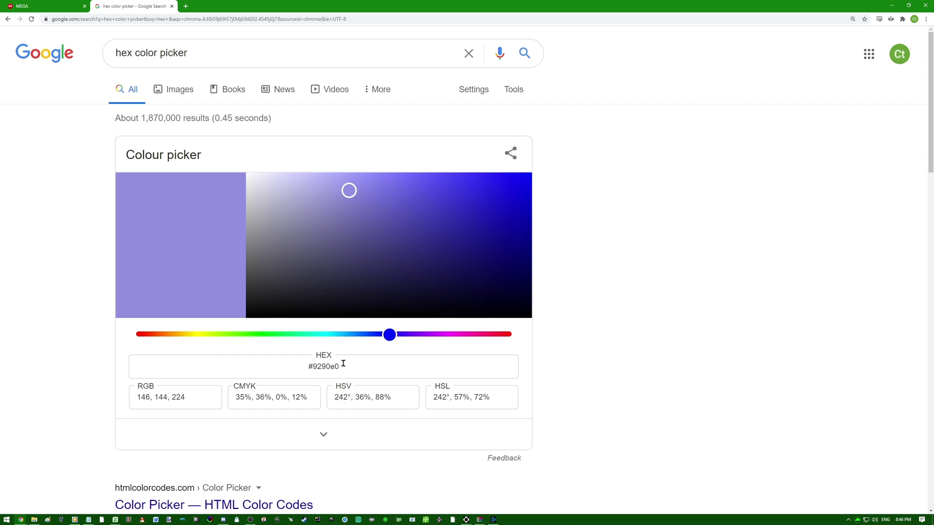
left_click_drag(343, 364, 299, 370)
key("ctrl+c")
Paste #9290e0 over P1COLOR's value in SCO_config.
key("alt+Tab")
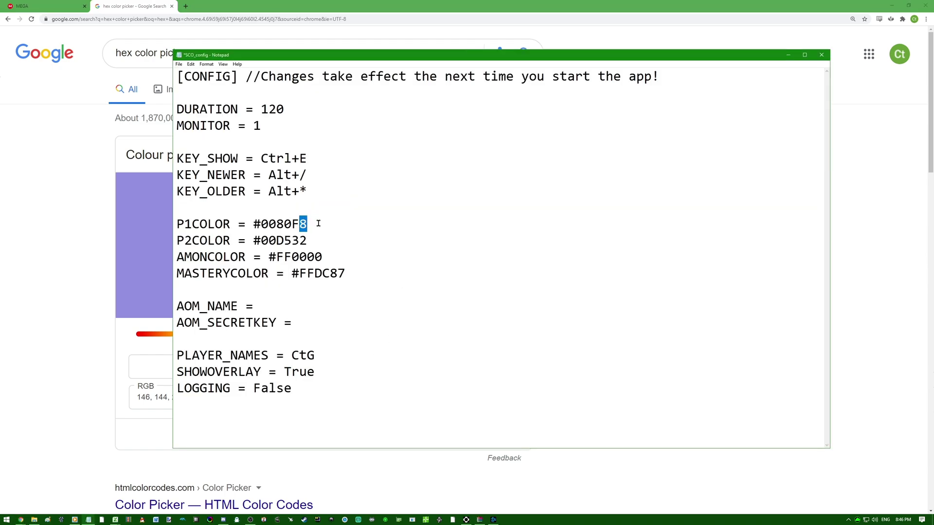
key("shift+Left")
key("shift+Left")
key("shift+Left")
key("shift+Left")
key("shift+Left")
key("shift+Left")
key("ctrl+v")
Pick medium blue #5191c9 in the colour picker and copy its hex code.
key("alt+Tab")
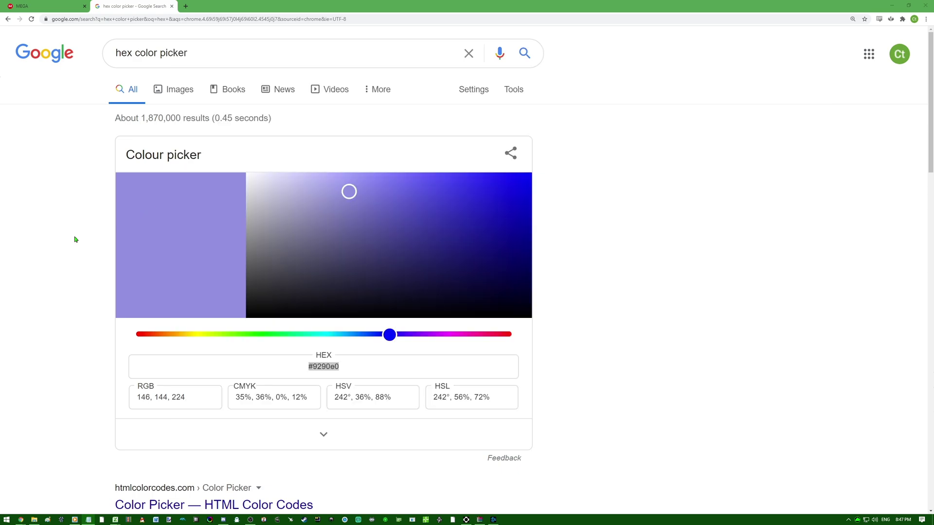
left_click(354, 337)
left_click_drag(348, 194, 414, 207)
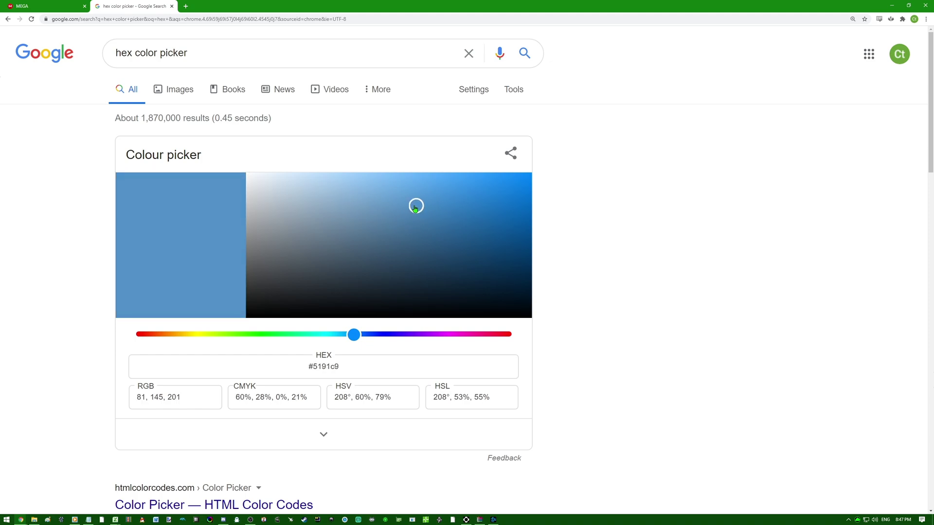
left_click(316, 363)
key("ctrl+c")
key("alt+Tab")
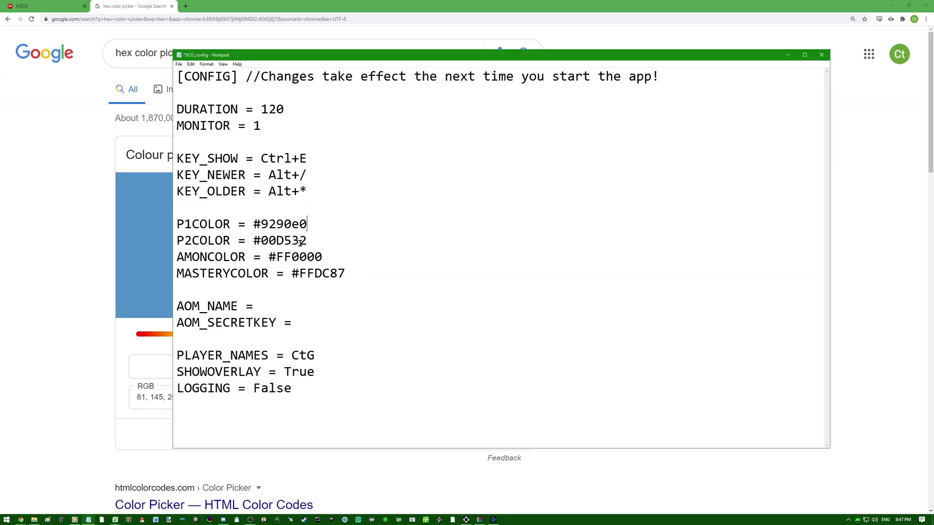
Replace P1COLOR's hex code and paste three new player and Amon colours below MASTERYCOLOR.
left_click_drag(253, 223, 308, 224)
key("ctrl+v")
left_click_drag(308, 223, 171, 224)
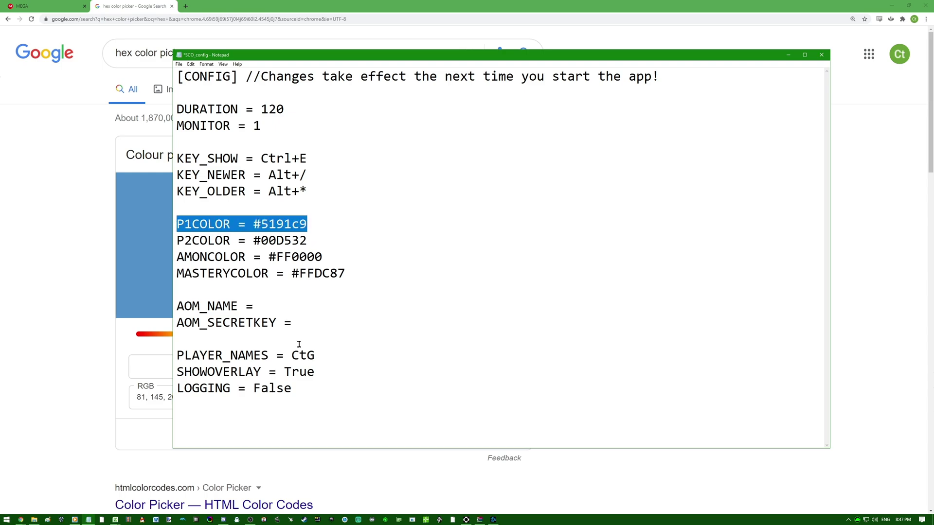
left_click_drag(310, 241, 176, 244)
left_click_drag(323, 257, 178, 262)
left_click_drag(355, 271, 178, 272)
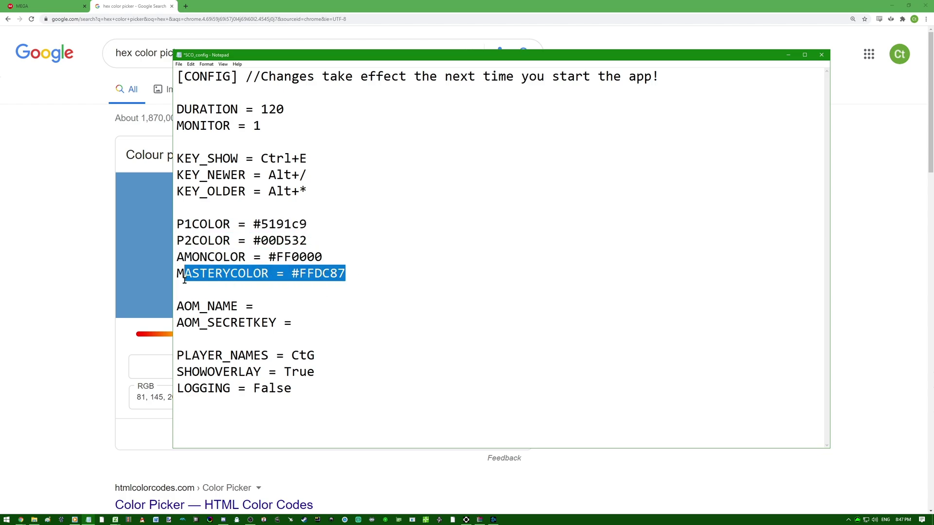
left_click(175, 282)
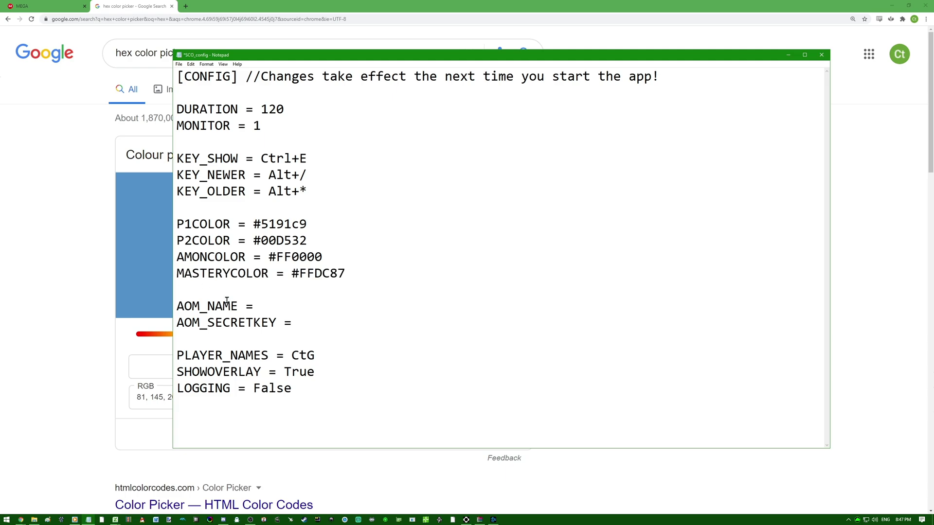
key("ctrl+v")
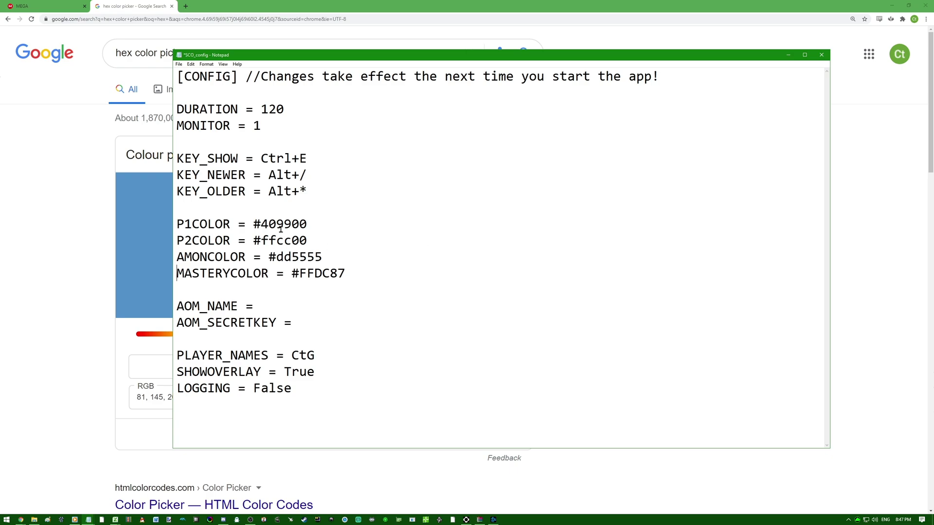
Check the P1COLOR, P2COLOR (ffcc00) and AMONCOLOR (#dd5555) hex values.
left_click_drag(276, 224, 291, 226)
left_click_drag(261, 240, 320, 258)
left_click(289, 262)
left_click(317, 288)
left_click_drag(290, 258, 321, 257)
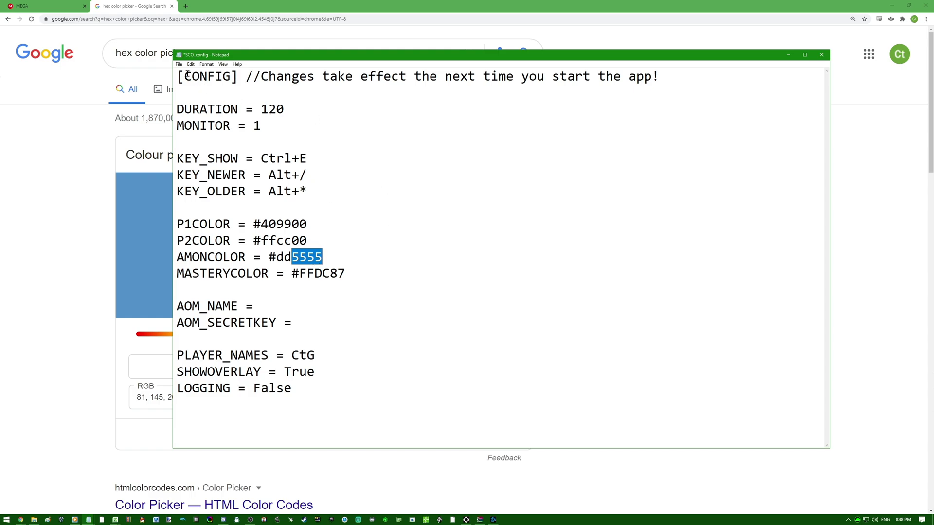
Save SCO_config and close Notepad.
left_click(179, 63)
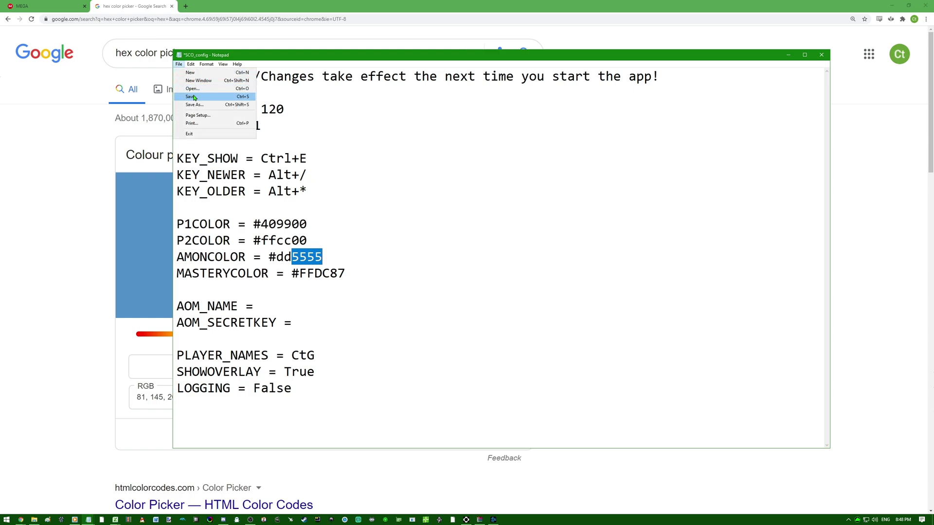
left_click(193, 97)
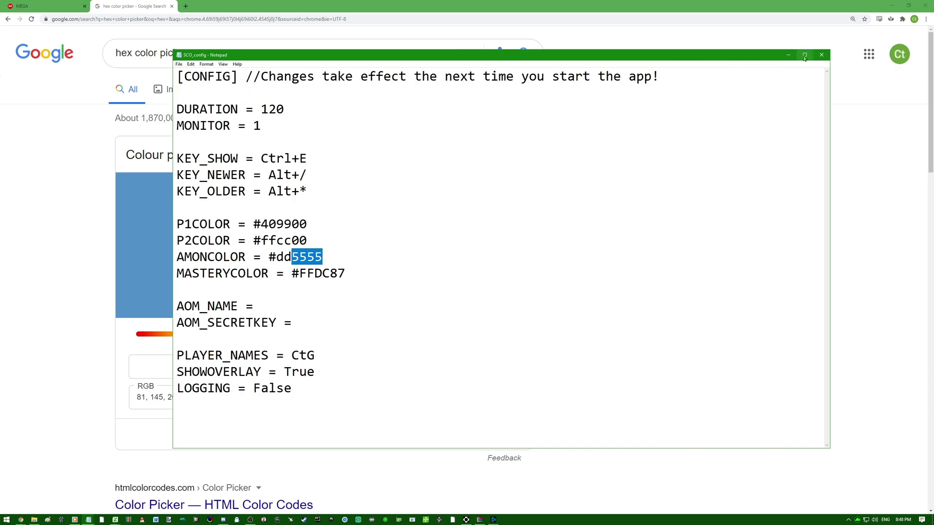
left_click(817, 55)
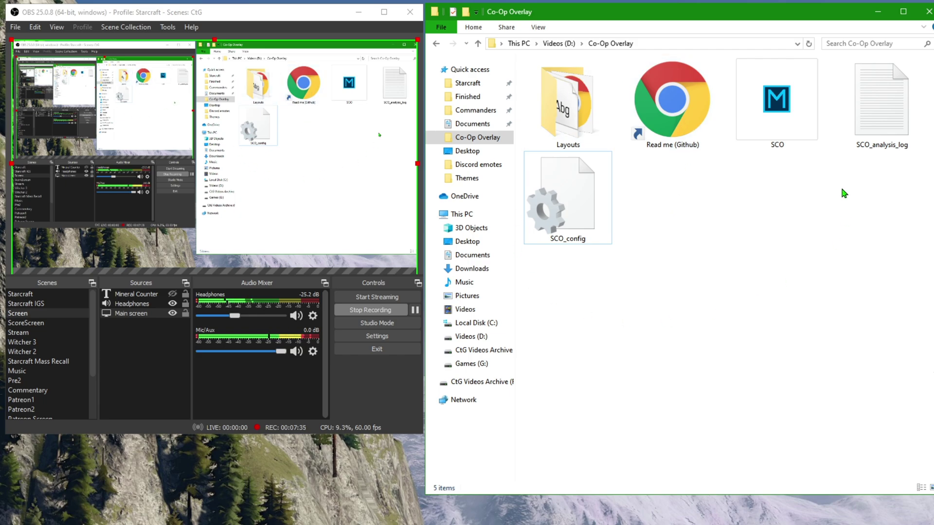
Drag Layout.html from the Layouts folder into OBS's Sources list.
double_click(574, 113)
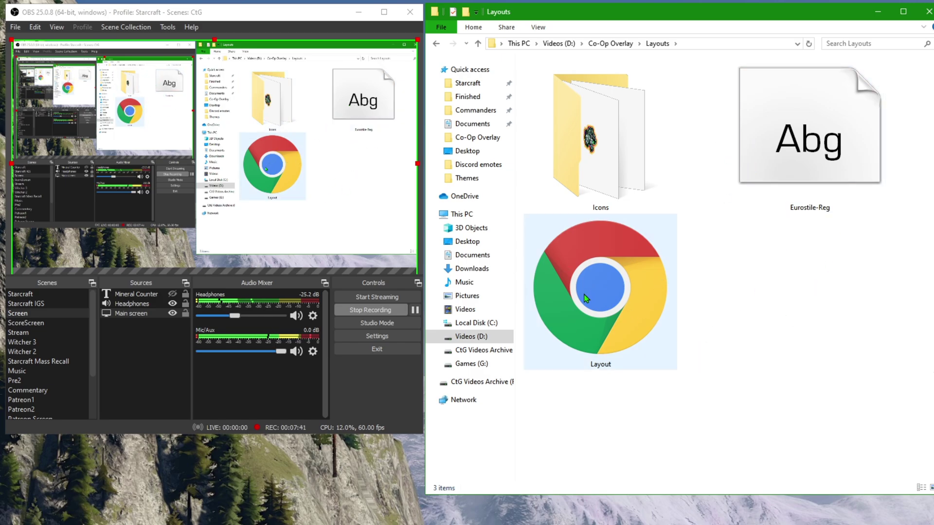
mouse_move(584, 296)
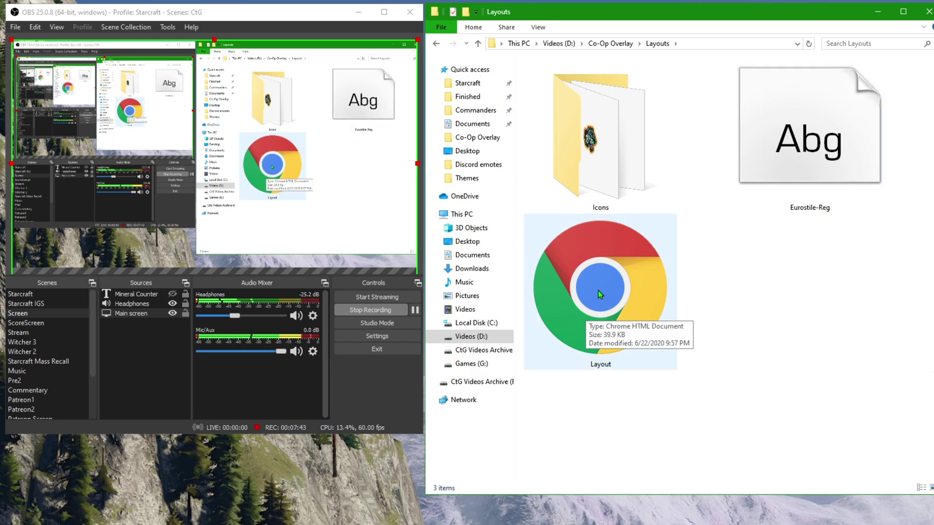
left_click(606, 291)
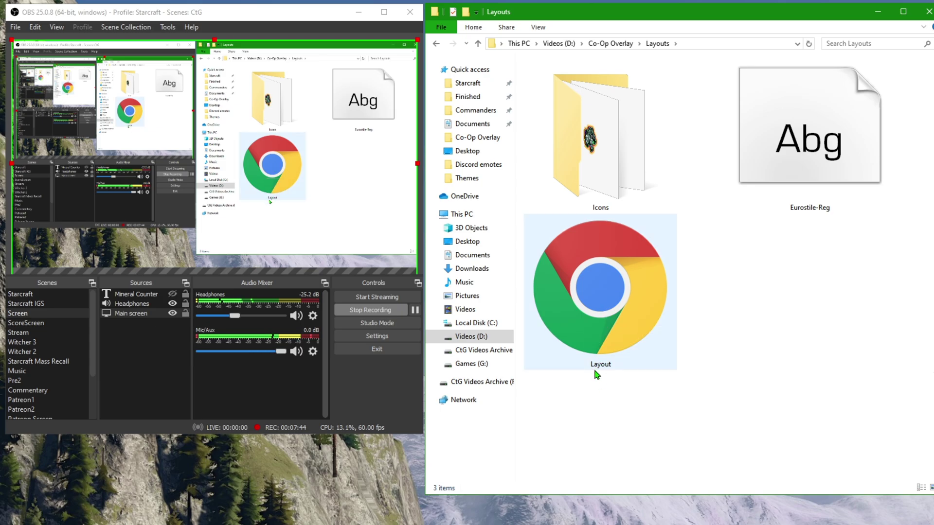
left_click(611, 306)
mouse_move(608, 299)
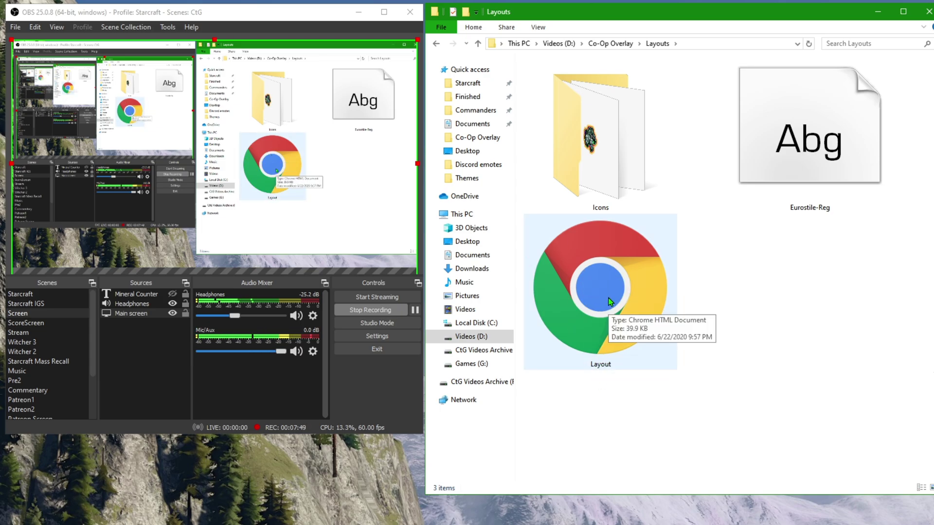
left_click_drag(603, 286, 138, 376)
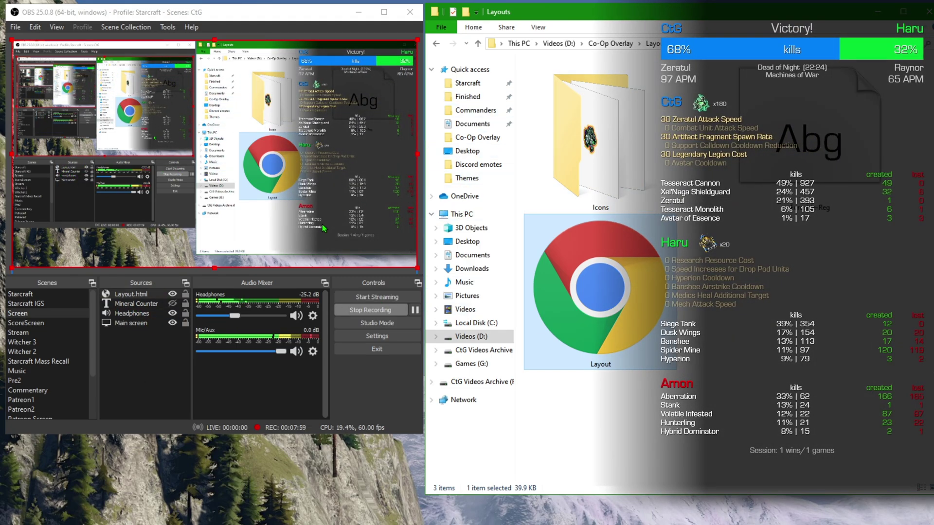
Rename the Layout.html source to 'Overlay thingy'.
right_click(137, 295)
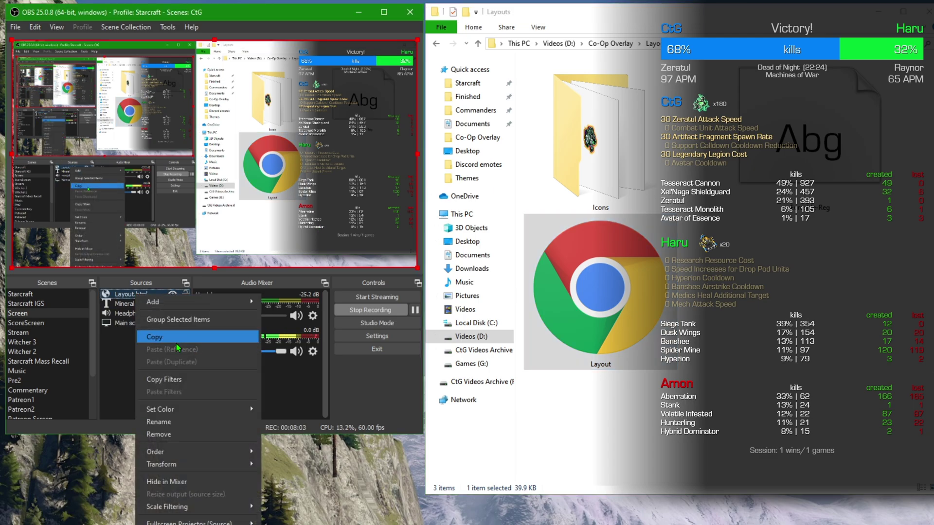
left_click(185, 423)
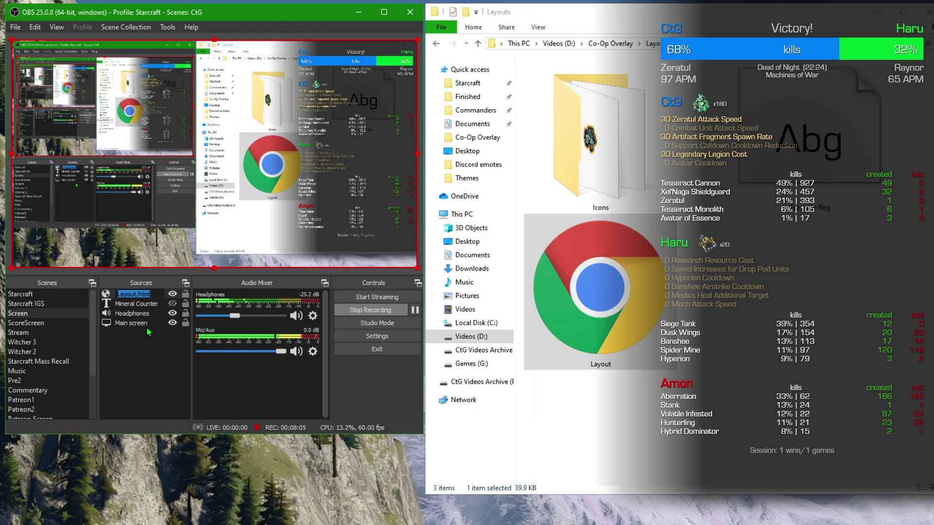
type("Overall")
key("BackSpace")
key("BackSpace")
key("BackSpace")
type("l")
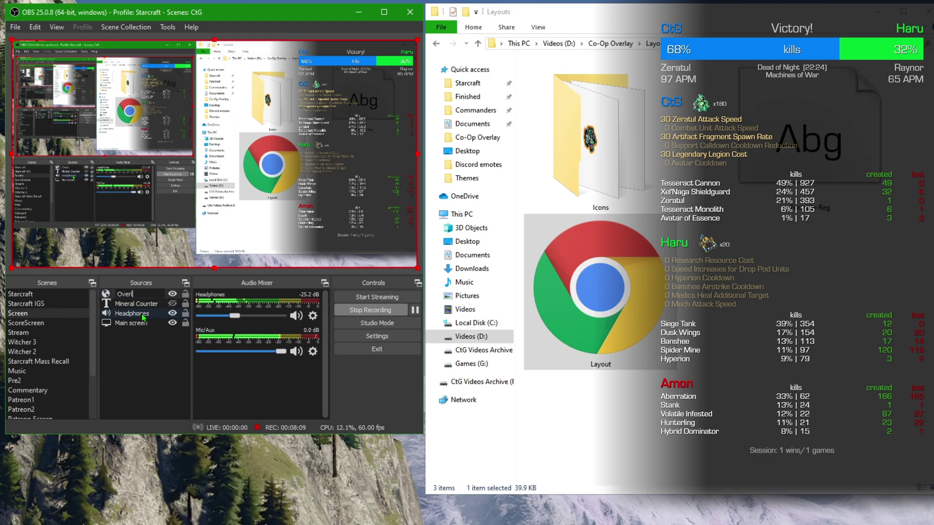
type("ay thingy")
left_click(151, 367)
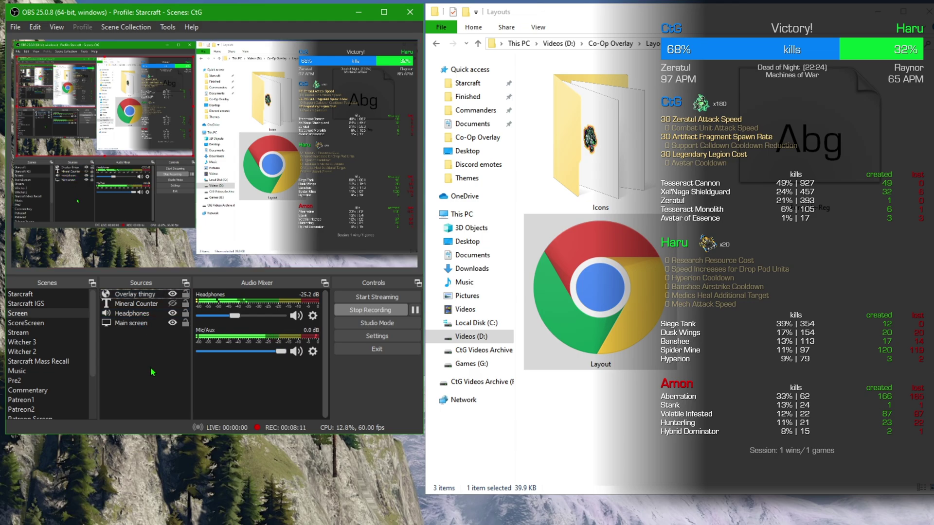
Confirm the source's browser properties at width 2560 and height 1440.
double_click(135, 293)
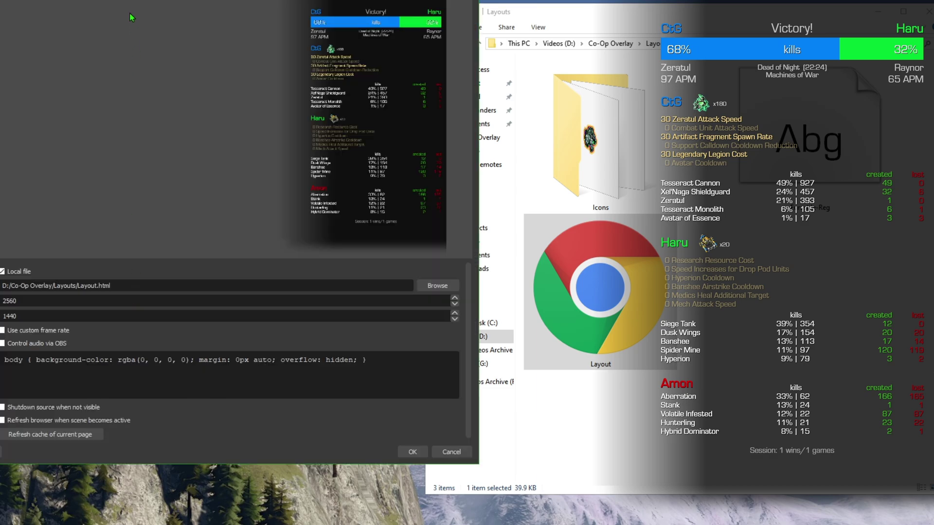
left_click_drag(145, 2, 203, 29)
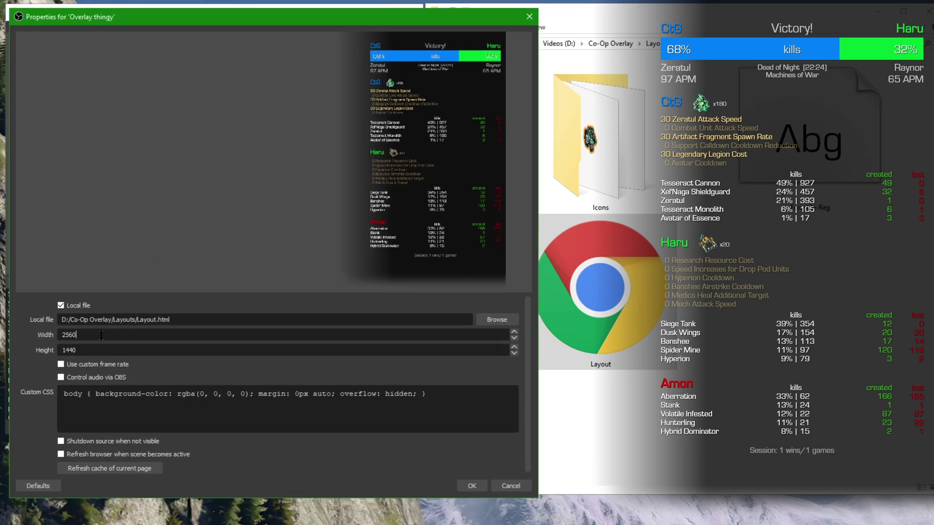
double_click(84, 350)
double_click(81, 334)
left_click(469, 488)
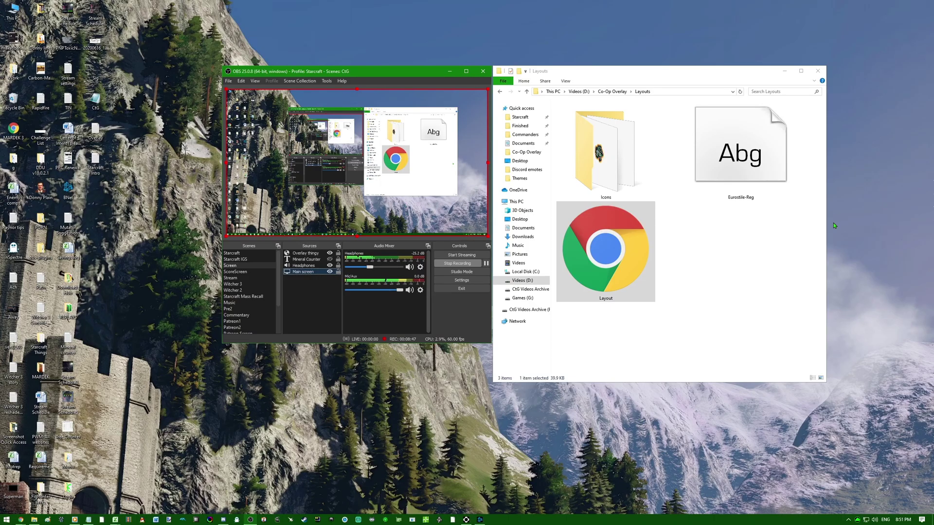
Return to the Co-Op Overlay folder and launch SCO.
left_click(611, 91)
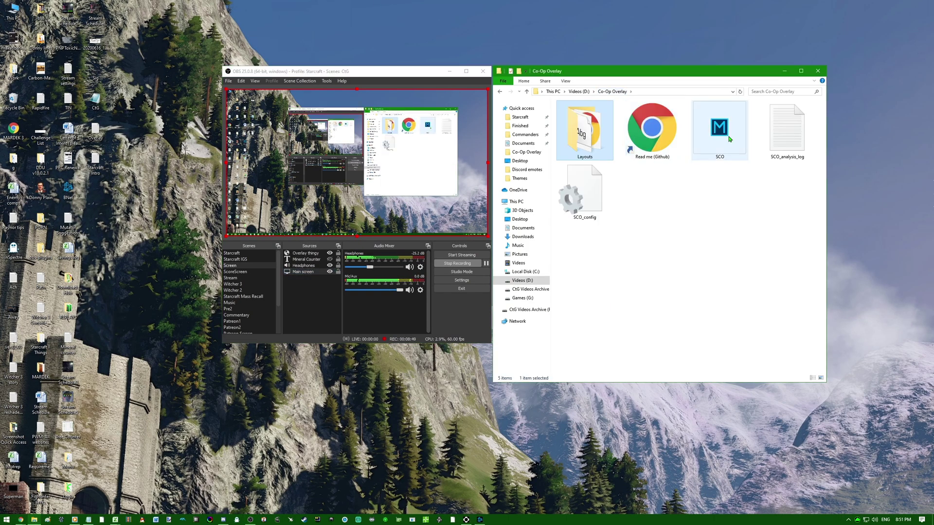
double_click(728, 139)
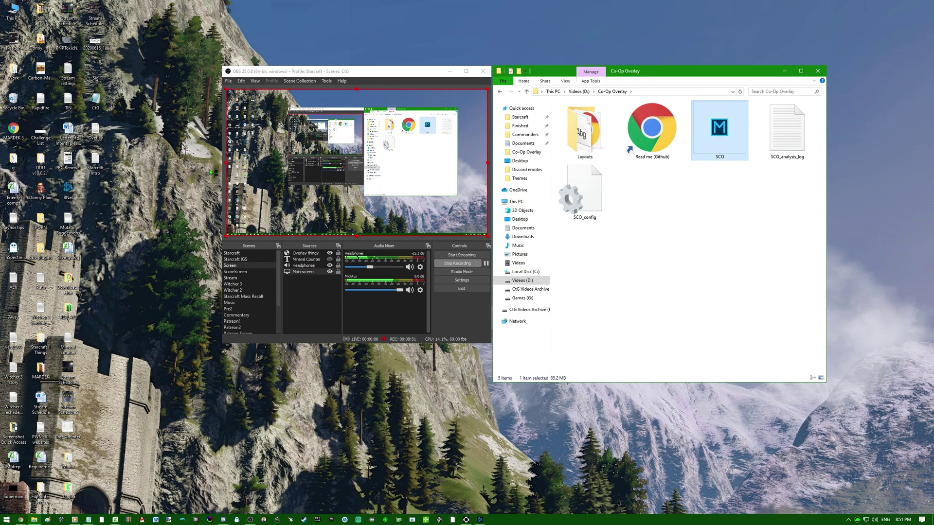
key("alt")
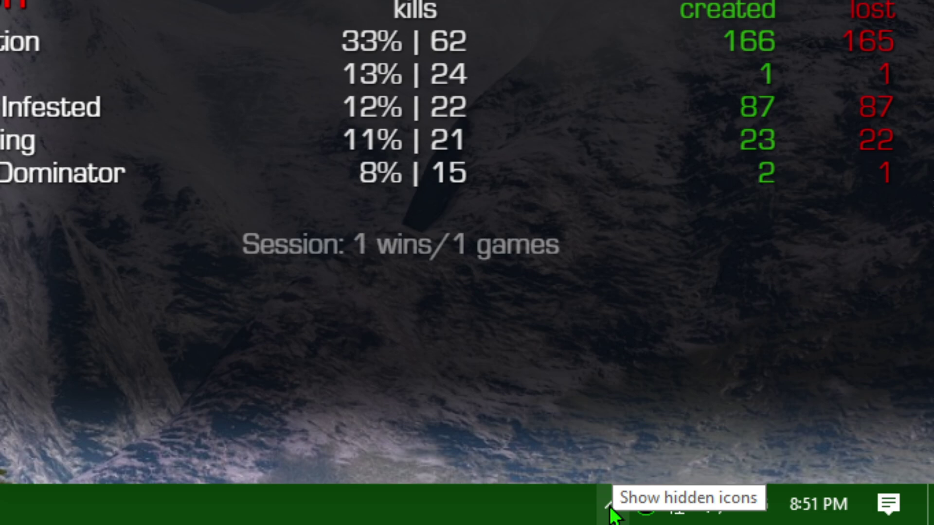
View the SCO tray icon's options, then dismiss them without quitting.
left_click(609, 506)
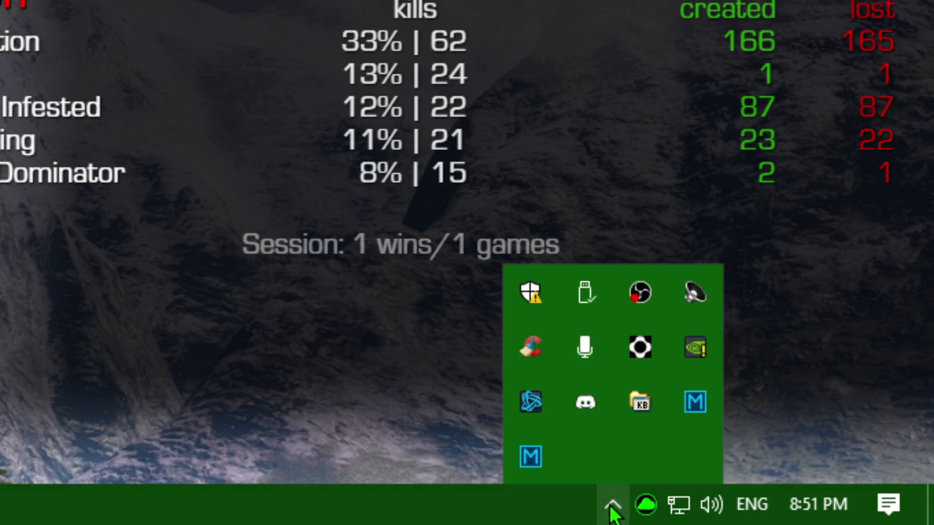
right_click(697, 404)
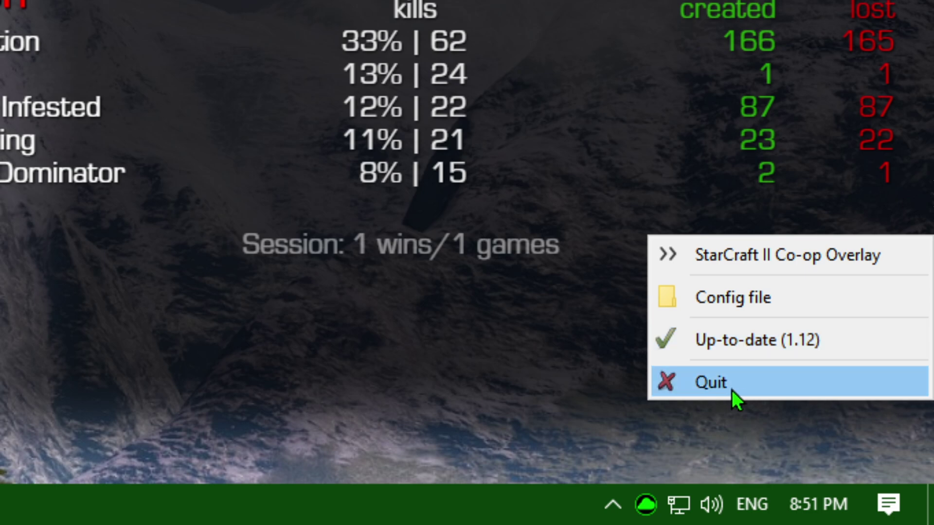
left_click(83, 386)
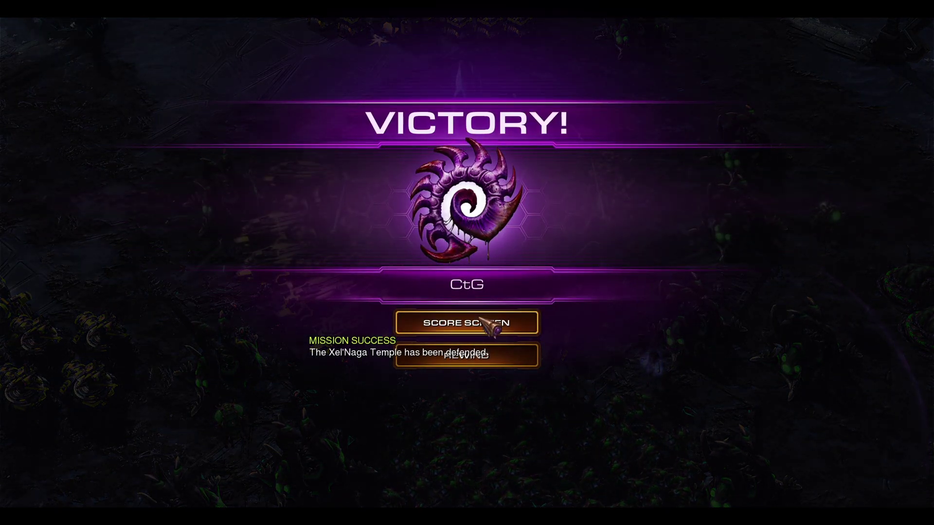
Go from the Victory! screen to the Temple of the Past score screen.
left_click(481, 323)
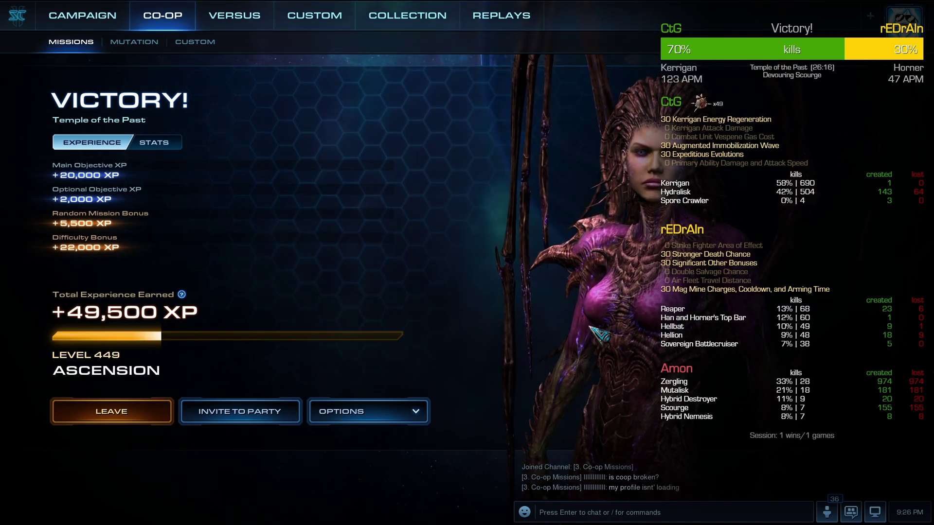
Show the STATS tab comparing Kerrigan's and Han & Horner's kills.
left_click(160, 142)
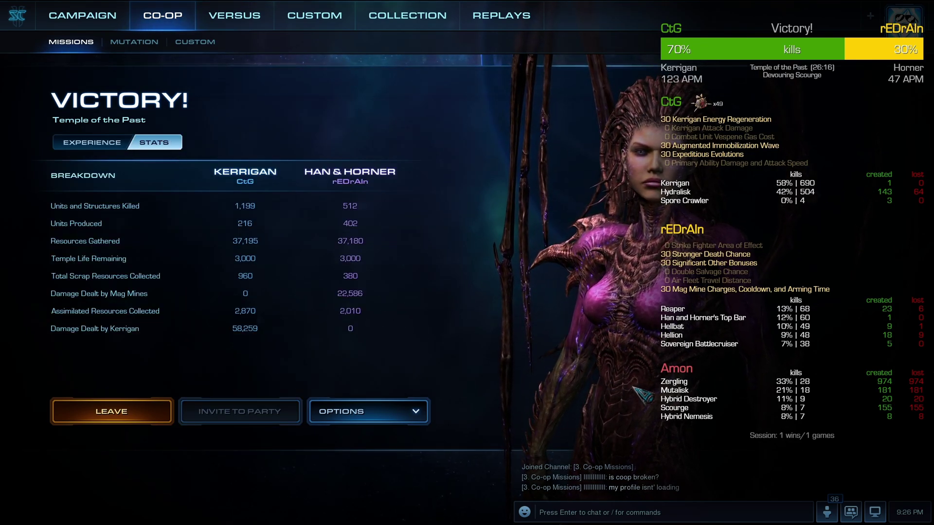